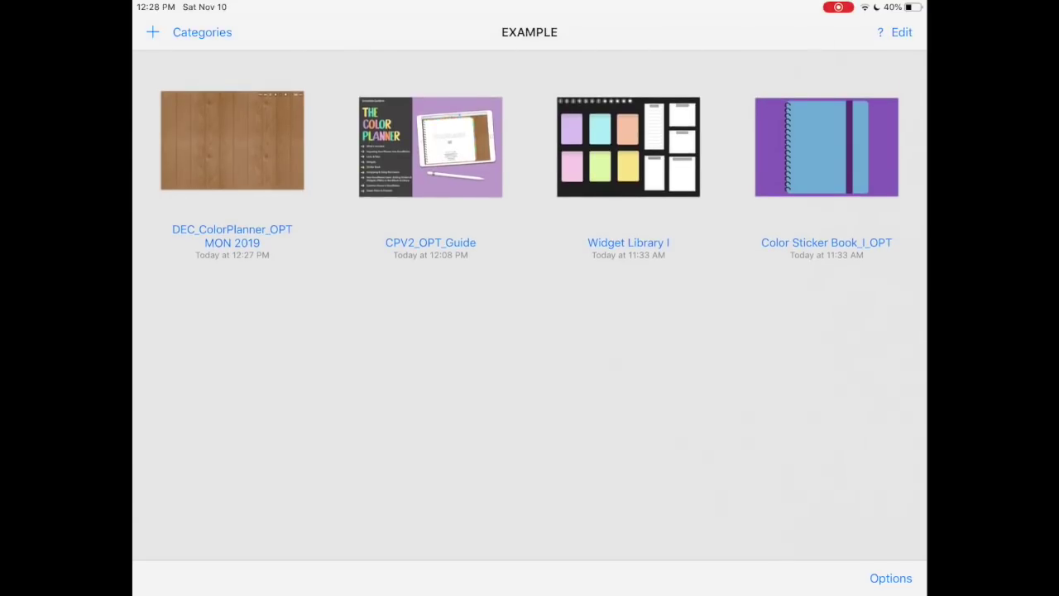
- Open the DEC_ColorPlanner_OPT MON 2019 notebook from the EXAMPLE library
scroll(530, 298, "up", 2)
left_click(232, 141)
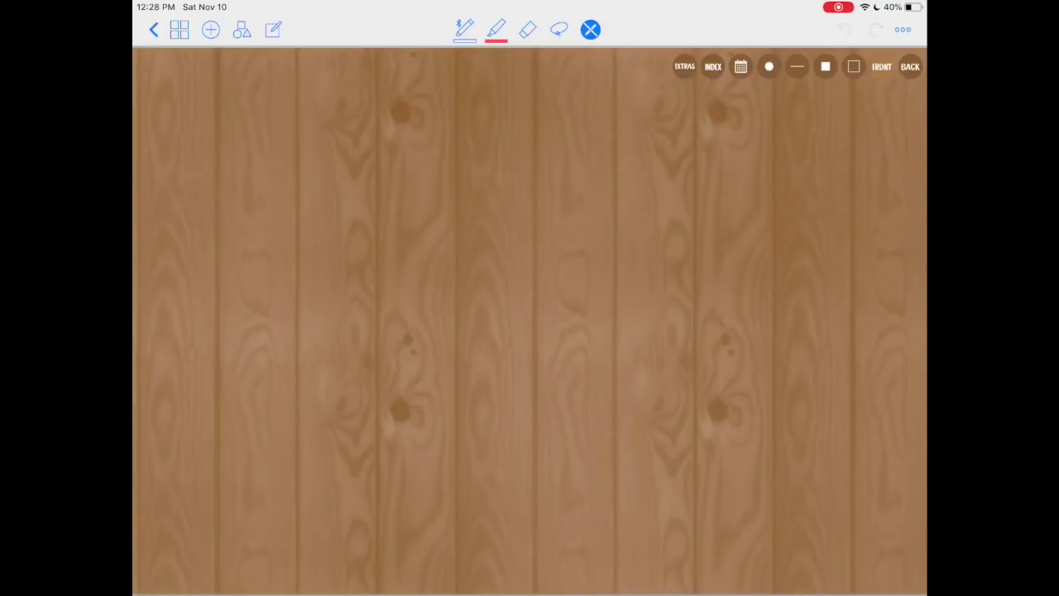
- Open Photos in Split View and drag the teal notebook image onto the wood page
left_click_drag(530, 594, 530, 530)
mouse_move(530, 594)
left_mouse_down()
mouse_move(529, 530)
mouse_move(902, 298)
left_mouse_up()
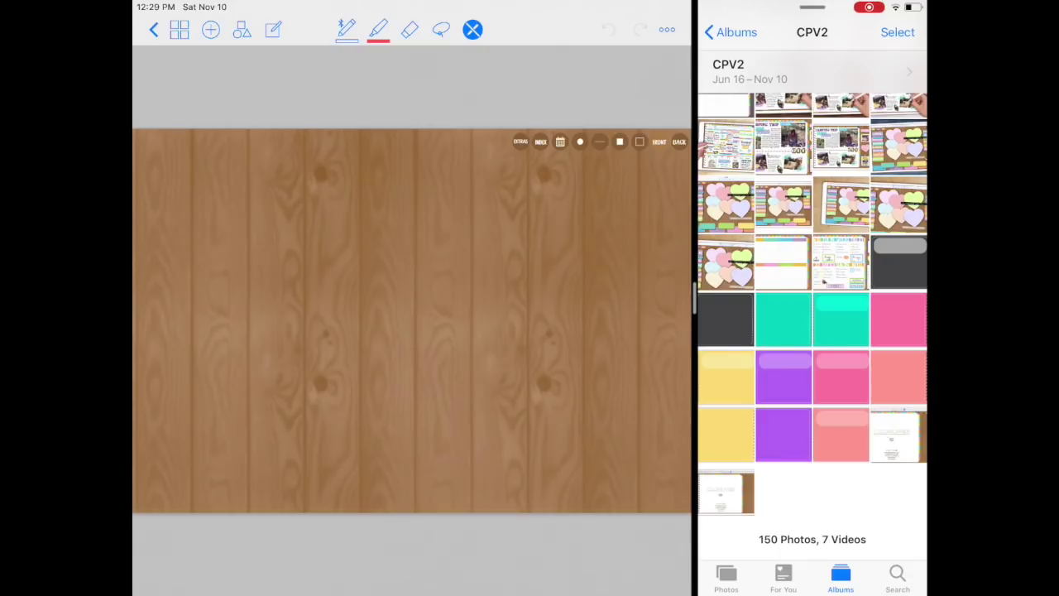
left_click_drag(842, 319, 411, 298)
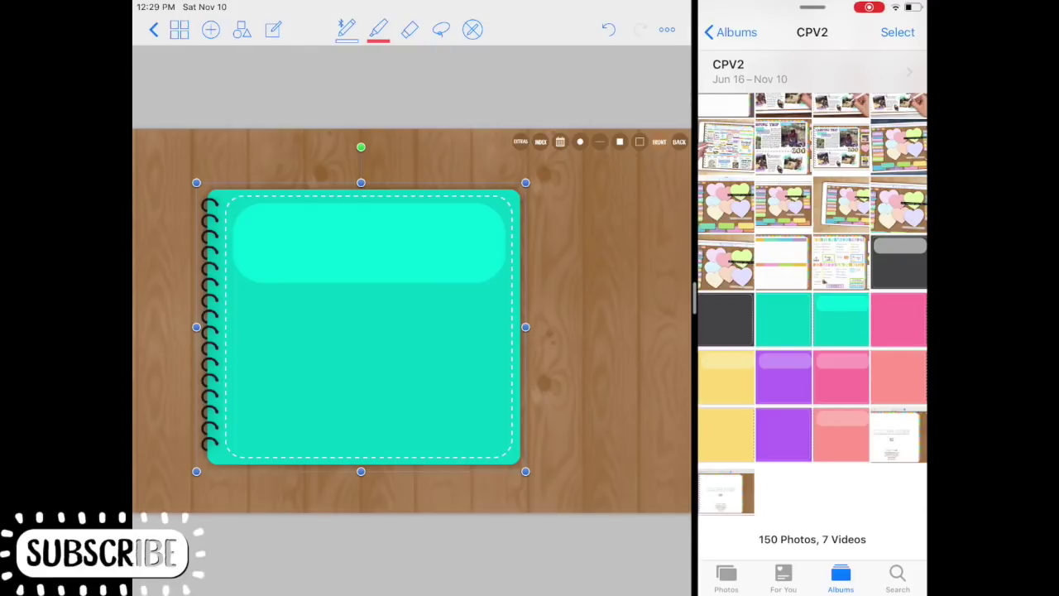
- Enlarge, nudge and slightly tilt the teal image into a cover
left_click_drag(526, 471, 555, 497)
mouse_move(361, 121)
left_mouse_down()
mouse_move(389, 126)
mouse_move(329, 124)
left_mouse_up()
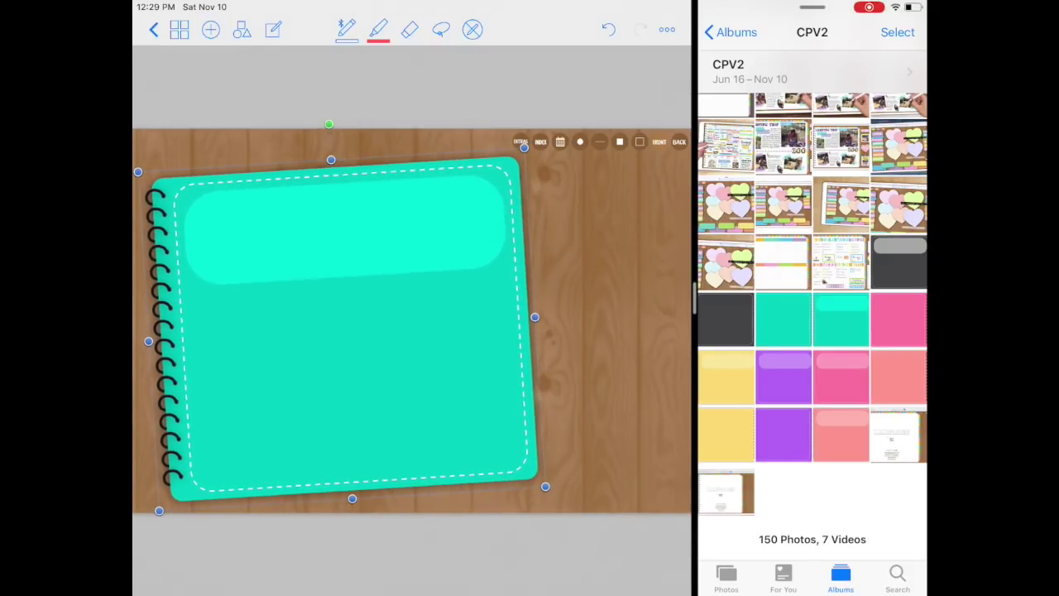
left_click_drag(340, 331, 348, 328)
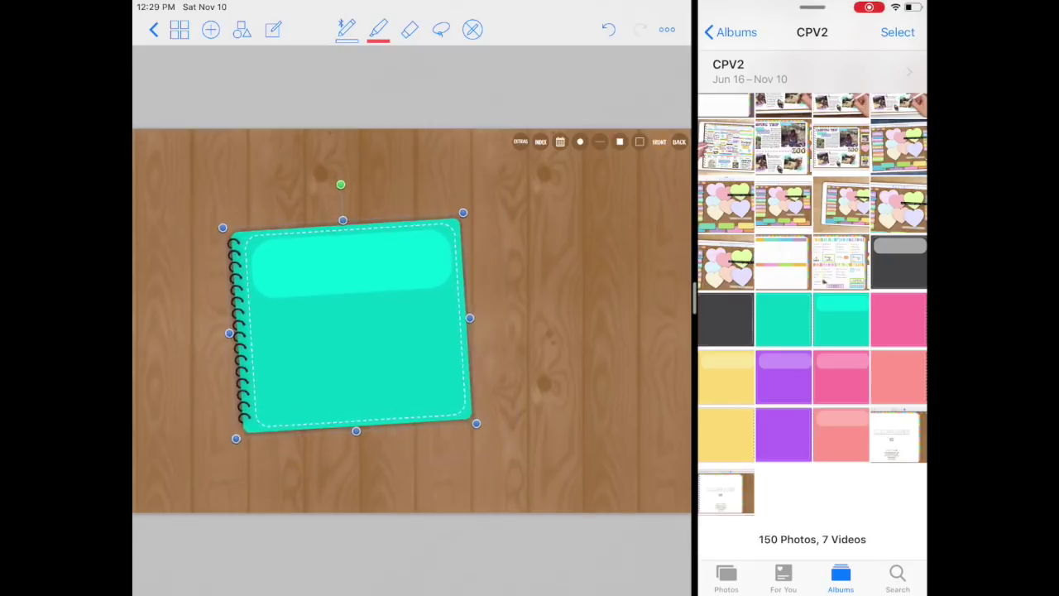
left_click_drag(350, 325, 341, 330)
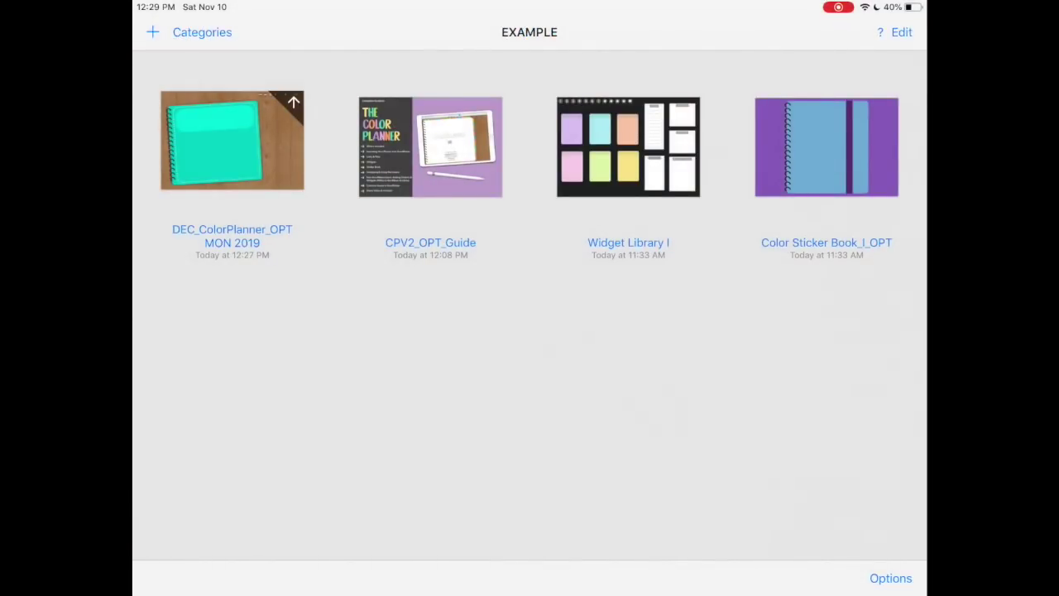
- Reopen the planner, turn the cover, and lasso the social links on the title page
left_click(231, 140)
left_click_drag(620, 331, 249, 331)
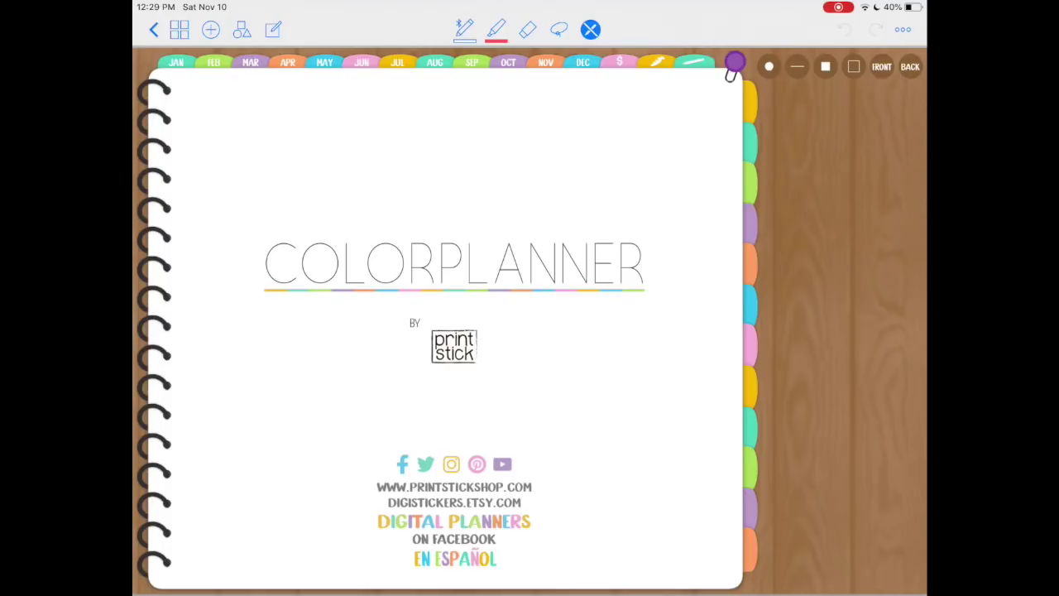
left_click(559, 29)
mouse_move(522, 447)
left_mouse_down()
mouse_move(438, 569)
mouse_move(525, 451)
left_mouse_up()
- Tap the Instagram link, decline opening it, and move to the welcome tips page
left_click(590, 29)
left_click(451, 464)
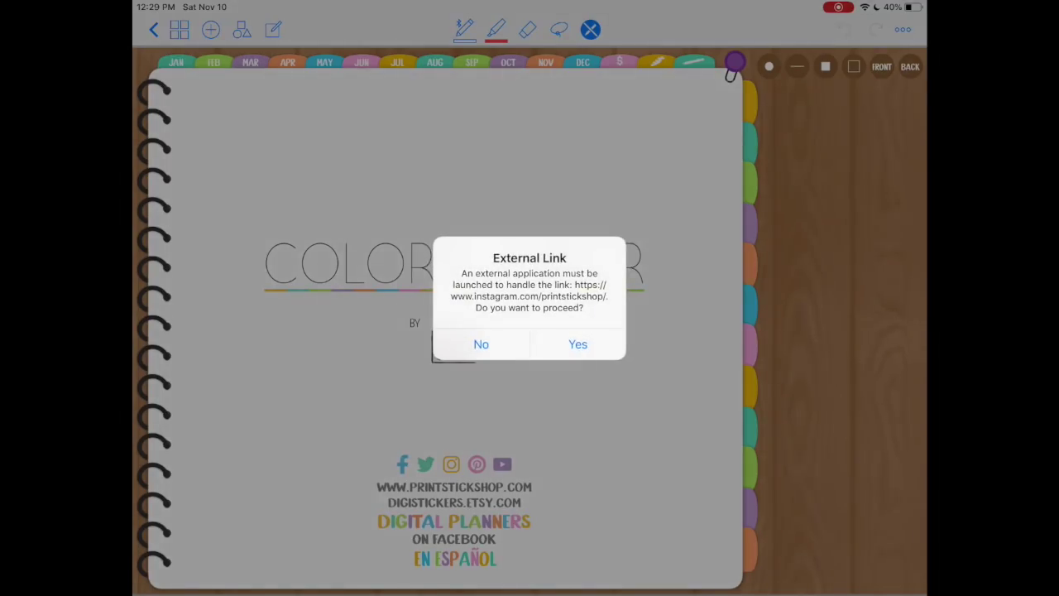
left_click(481, 344)
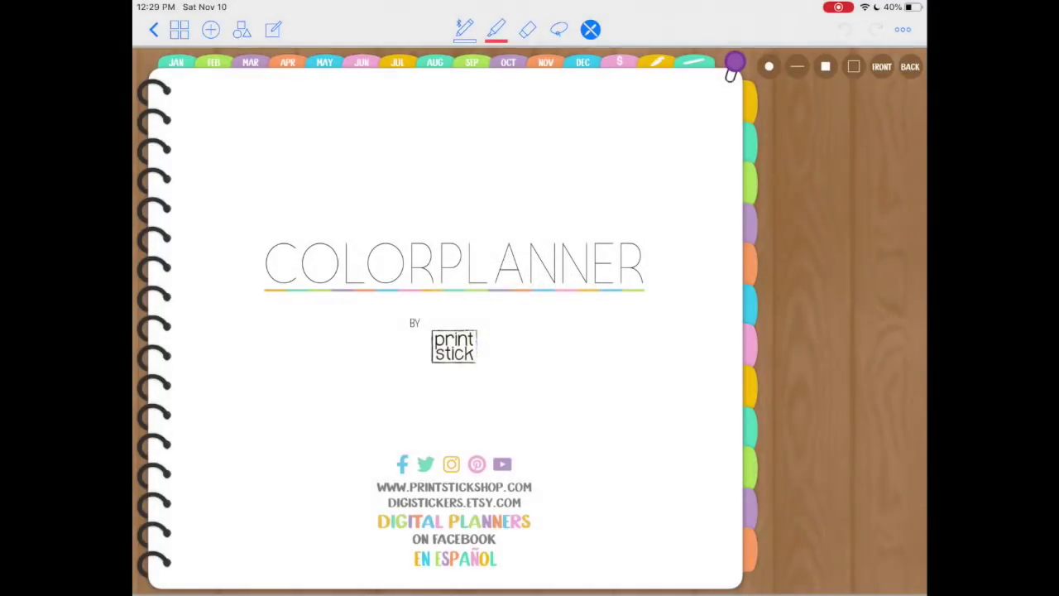
scroll(438, 323, "right", 5)
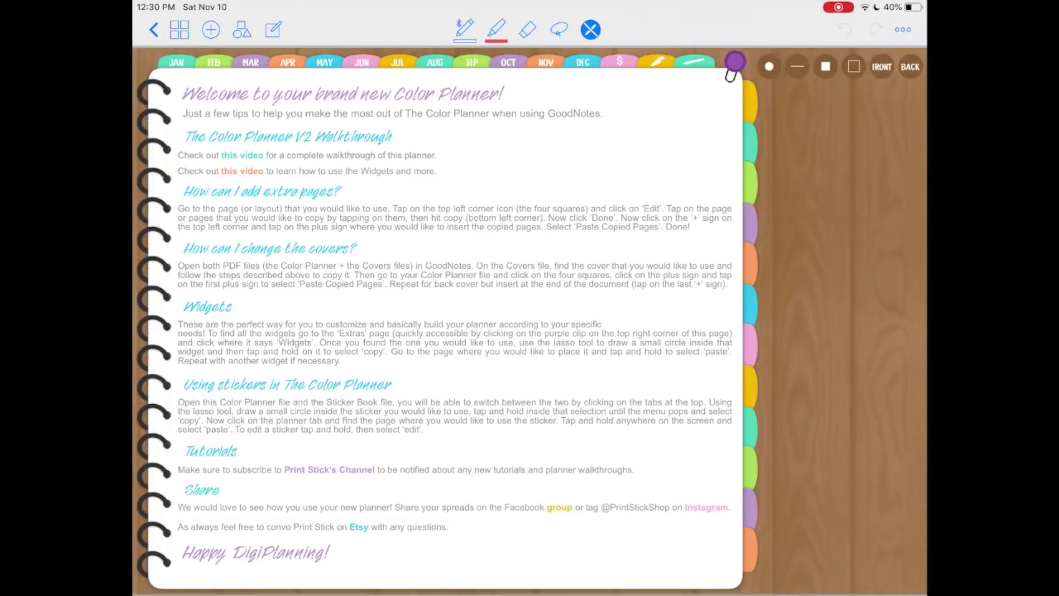
- Lasso the video, Print Stick's Channel, Facebook and Etsy links, then turn to the 2019 calendar
left_click(559, 29)
left_click_drag(253, 145, 273, 157)
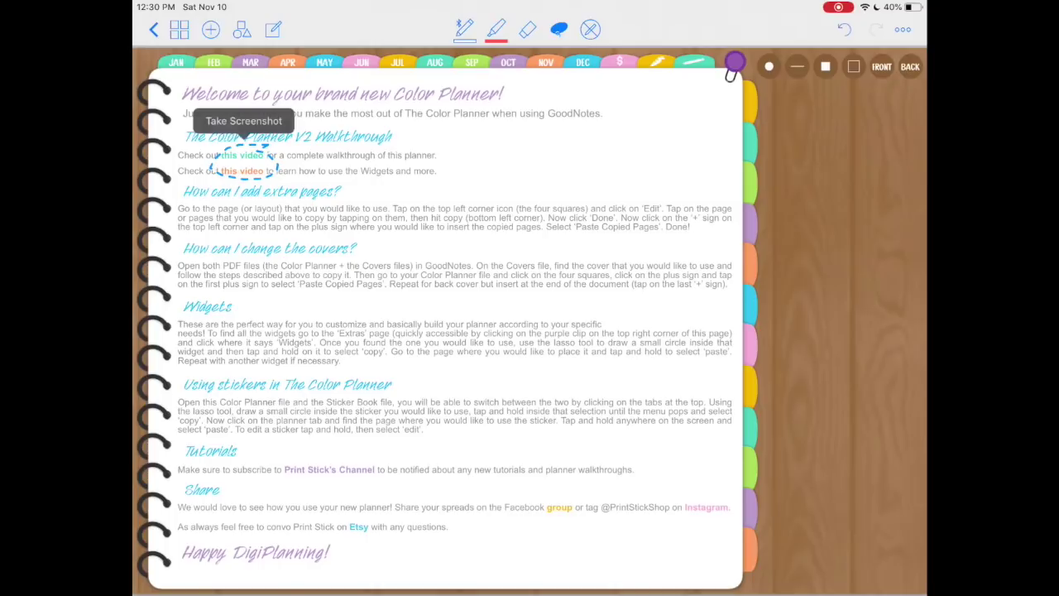
left_click(844, 29)
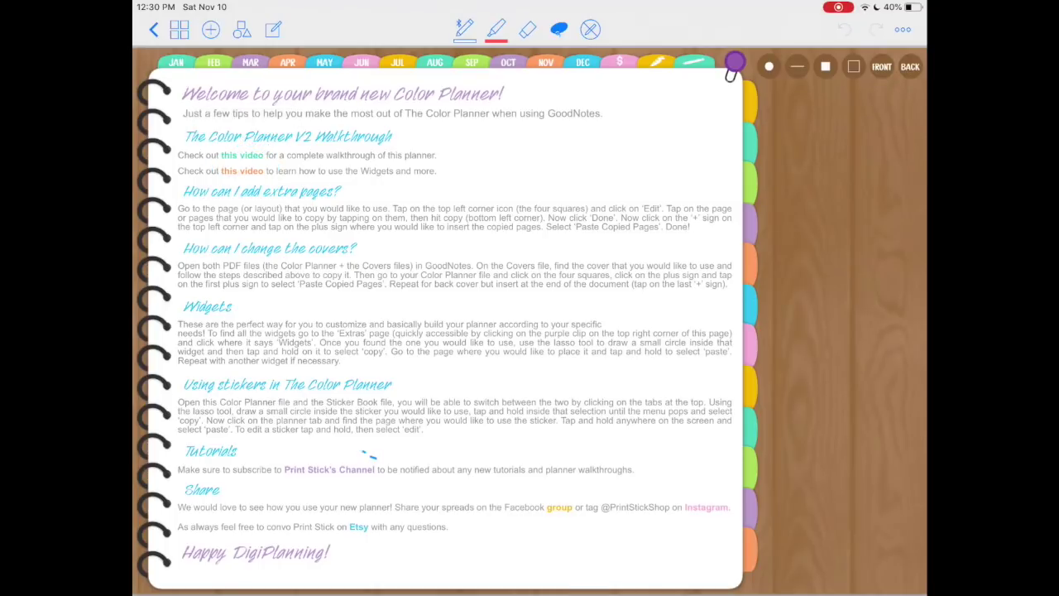
left_click_drag(364, 454, 368, 457)
mouse_move(550, 495)
left_mouse_down()
mouse_move(501, 515)
mouse_move(550, 495)
left_mouse_up()
mouse_move(346, 514)
left_mouse_down()
mouse_move(358, 541)
mouse_move(377, 519)
mouse_move(374, 534)
mouse_move(364, 510)
mouse_move(344, 538)
mouse_move(370, 519)
left_mouse_up()
left_click_drag(621, 331, 372, 331)
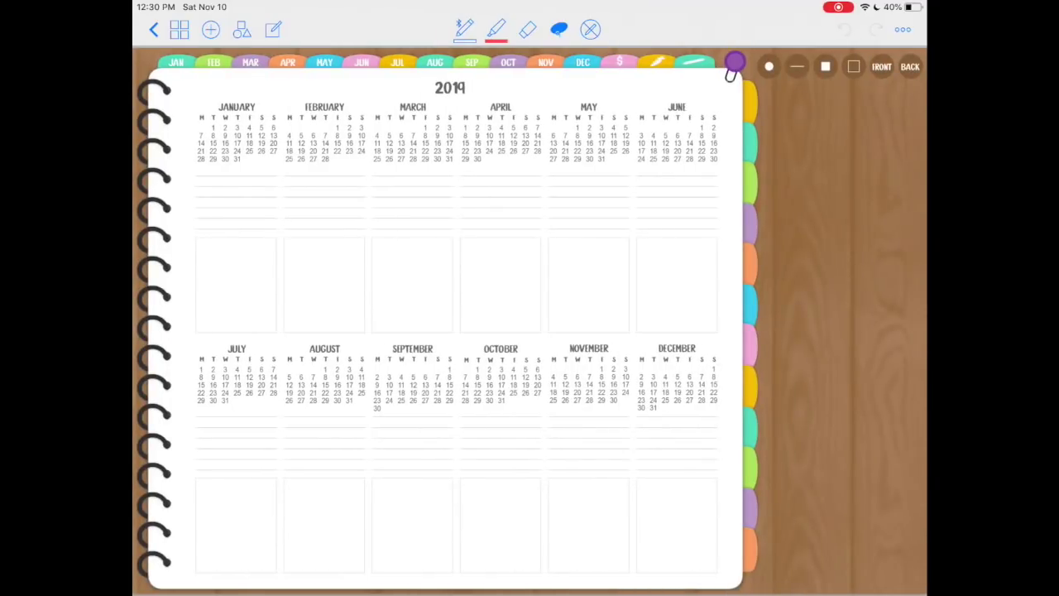
- Lasso the lines and box under June, then move to the twelve-box page
mouse_move(717, 170)
left_mouse_down()
mouse_move(631, 205)
mouse_move(665, 236)
mouse_move(721, 205)
mouse_move(716, 171)
left_mouse_up()
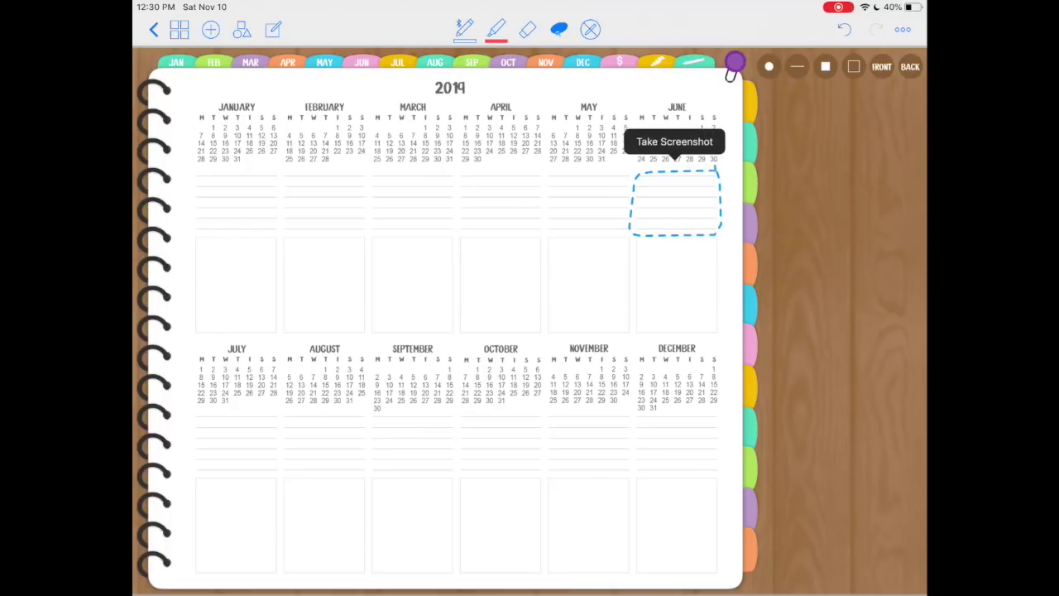
mouse_move(716, 237)
left_mouse_down()
mouse_move(636, 243)
mouse_move(629, 333)
mouse_move(692, 338)
mouse_move(719, 268)
mouse_move(716, 237)
left_mouse_up()
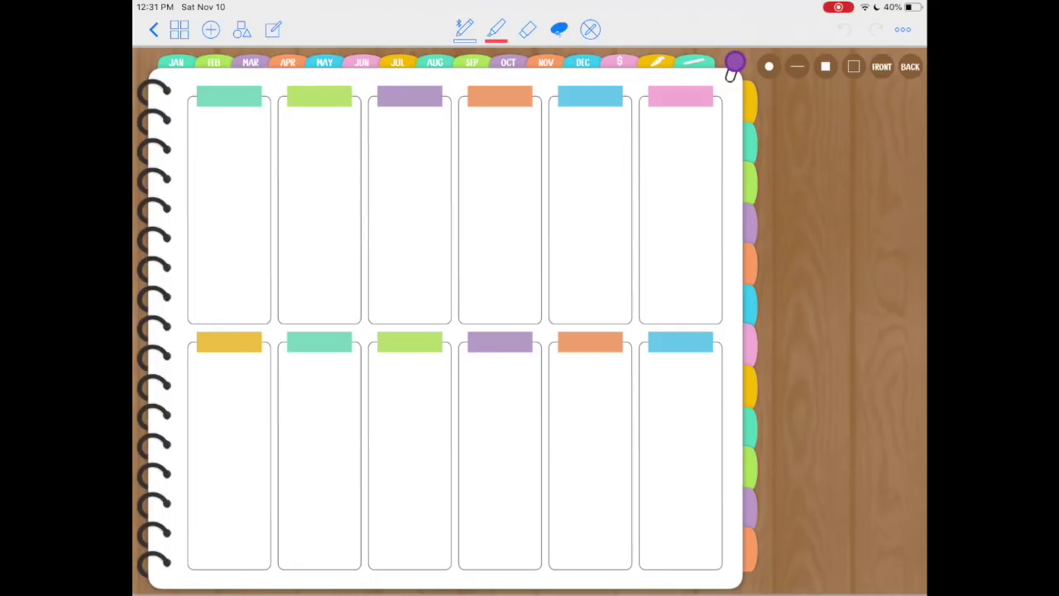
scroll(447, 331, "right", 5)
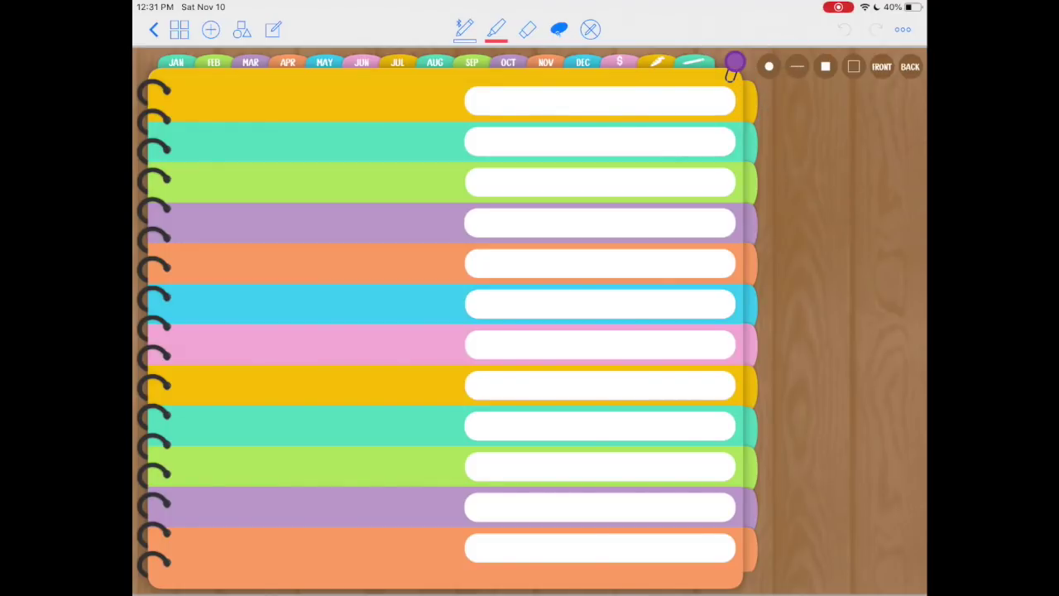
- Lasso the right-edge side tabs and draw a wavy Ball Pen line in the first field
left_click_drag(747, 84, 735, 568)
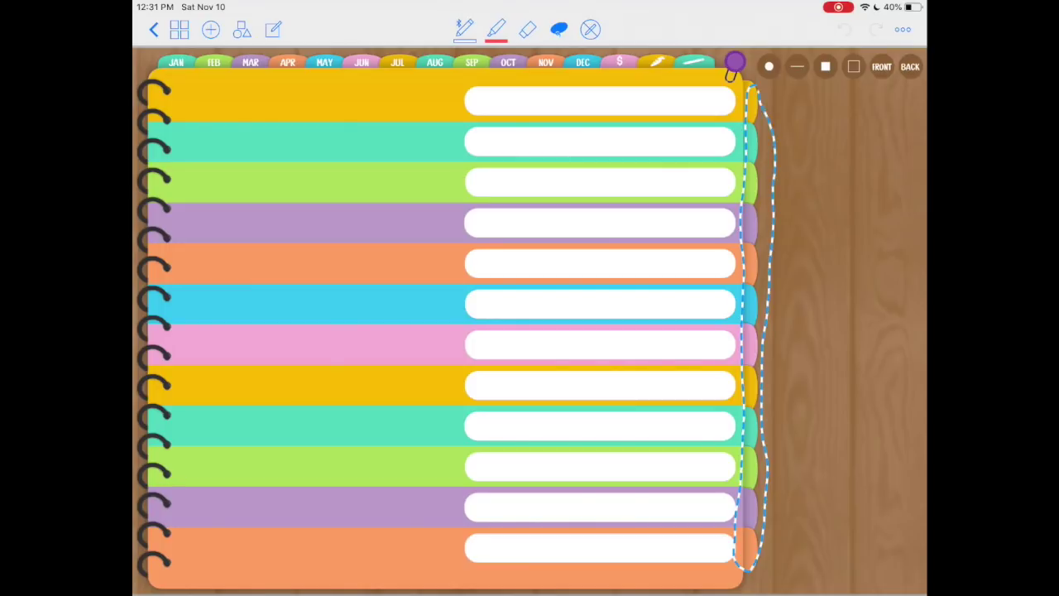
left_click_drag(735, 568, 753, 84)
left_click(734, 64)
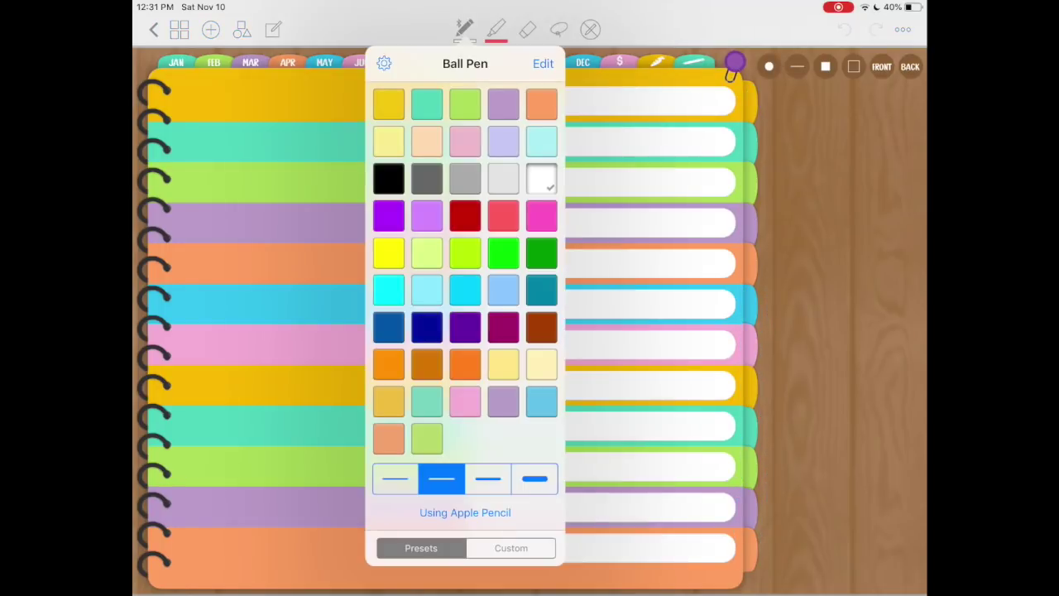
left_click(464, 29)
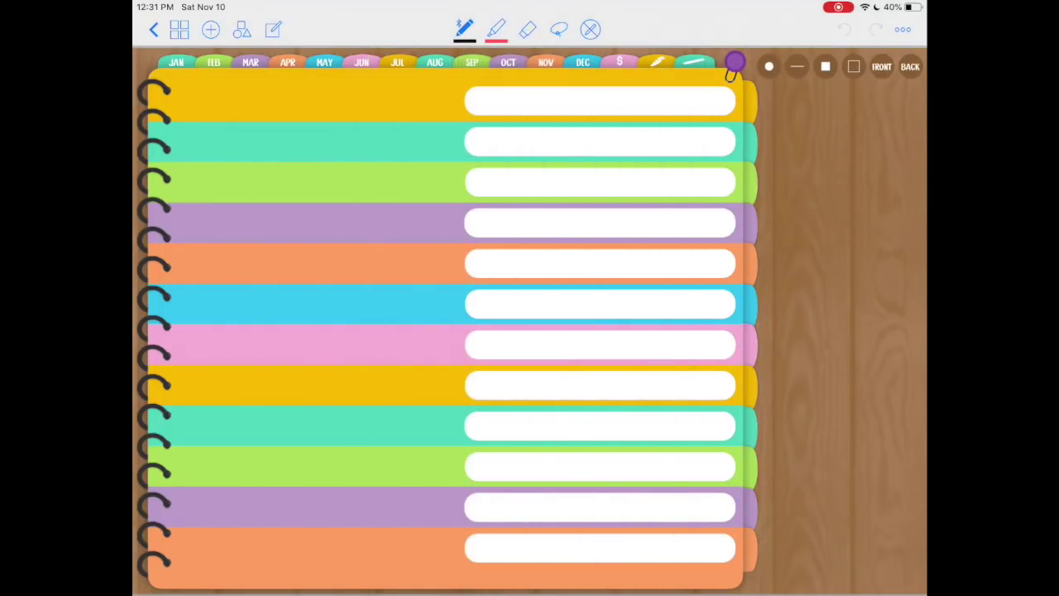
left_click_drag(491, 104, 667, 105)
left_click(590, 29)
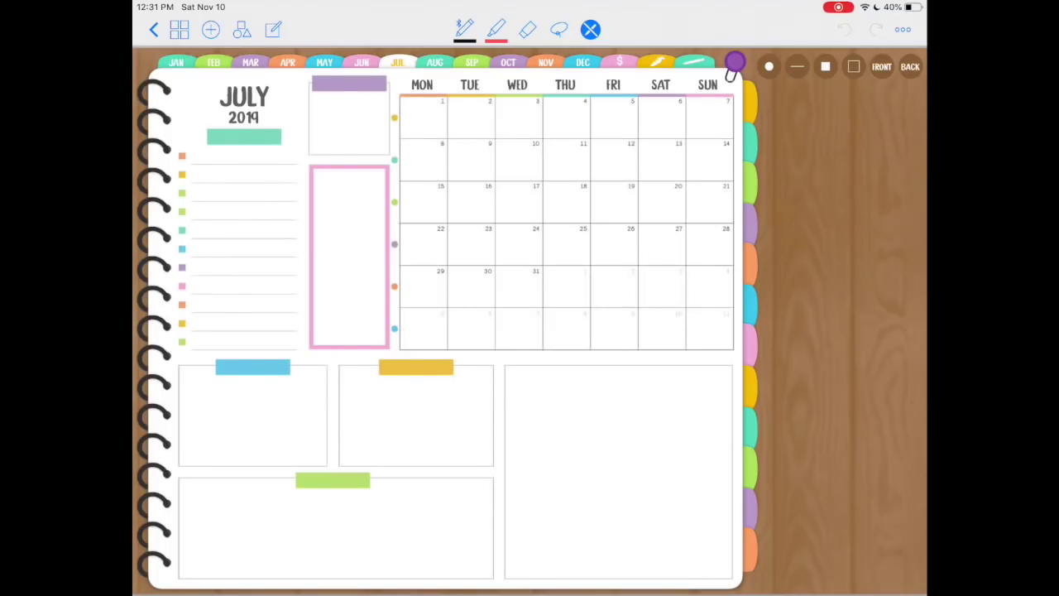
- Lasso the spiral rings, then jump to the striped index and the January 2019 page
left_click(559, 29)
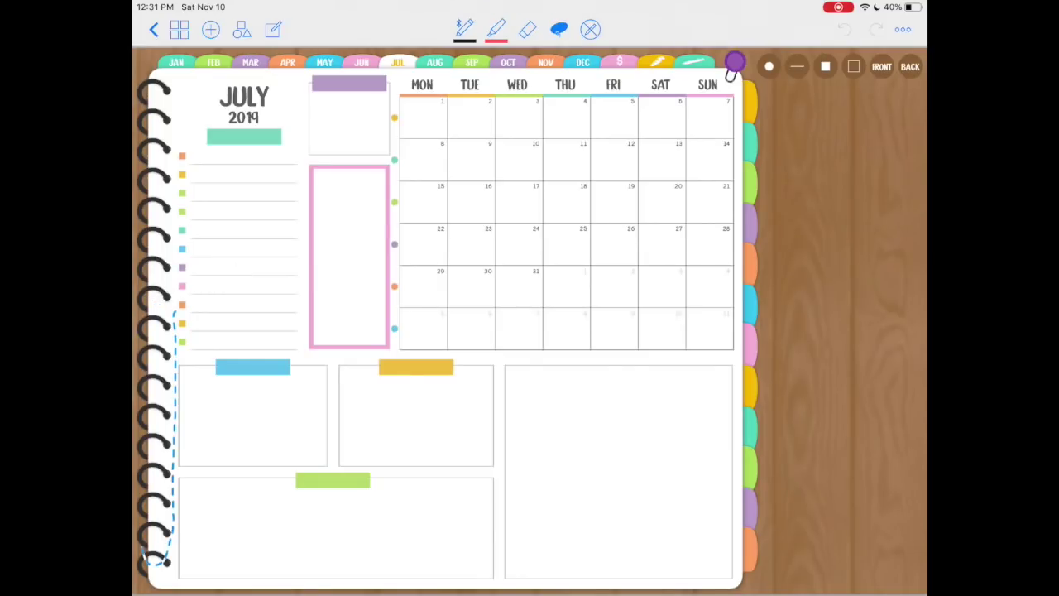
left_click_drag(169, 314, 142, 327)
left_click(166, 308)
left_click(590, 29)
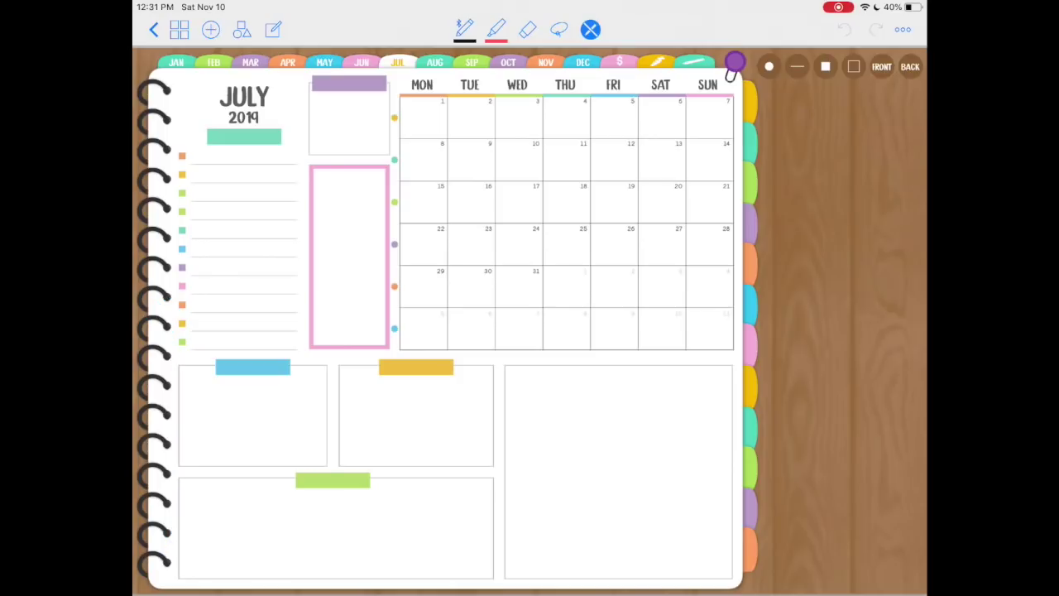
left_click(733, 68)
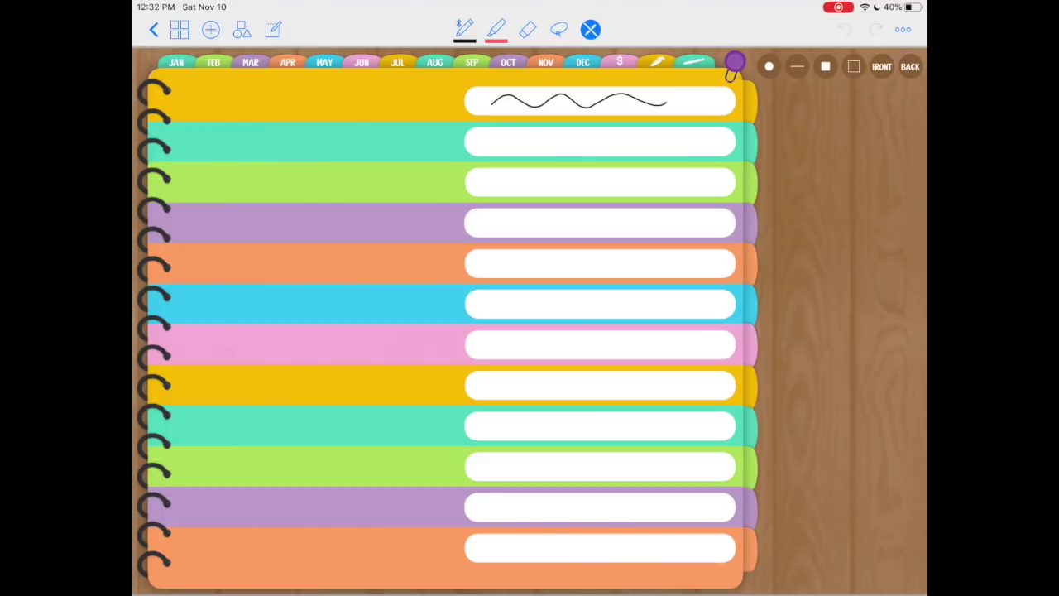
left_click(177, 62)
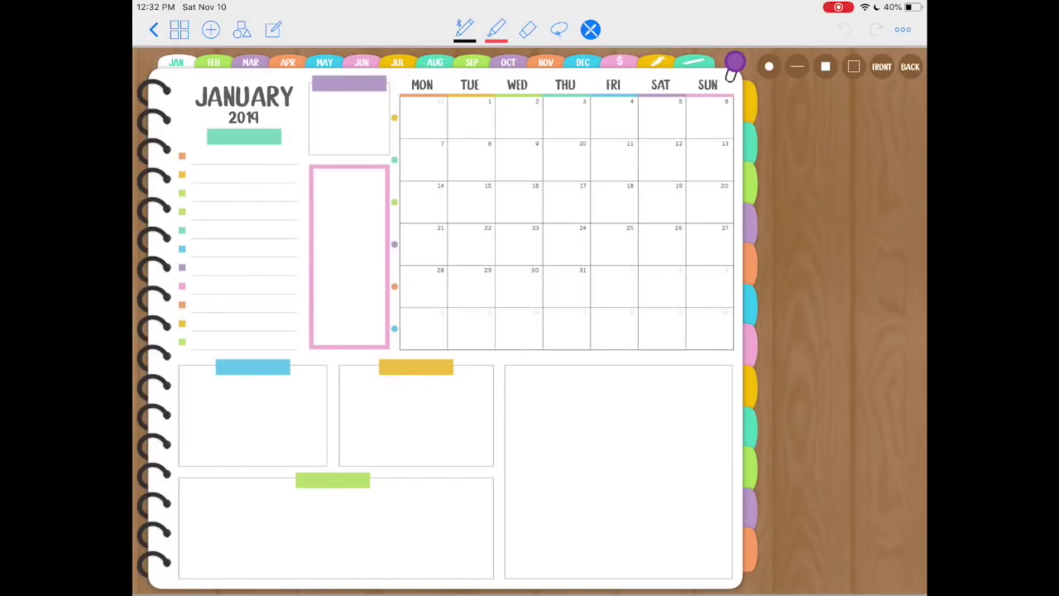
- Lasso the top month tabs and the JAN tab, then jump to March
left_click(559, 30)
left_click_drag(162, 73, 532, 58)
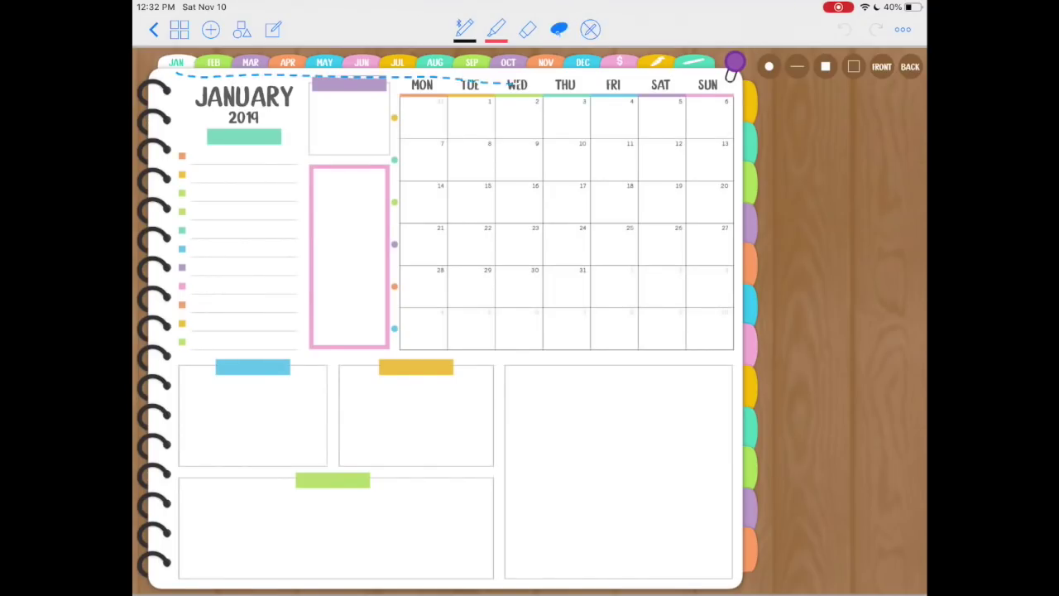
mouse_move(531, 57)
left_mouse_down()
mouse_move(163, 63)
mouse_move(169, 71)
left_mouse_up()
left_click(166, 62)
left_click(169, 64)
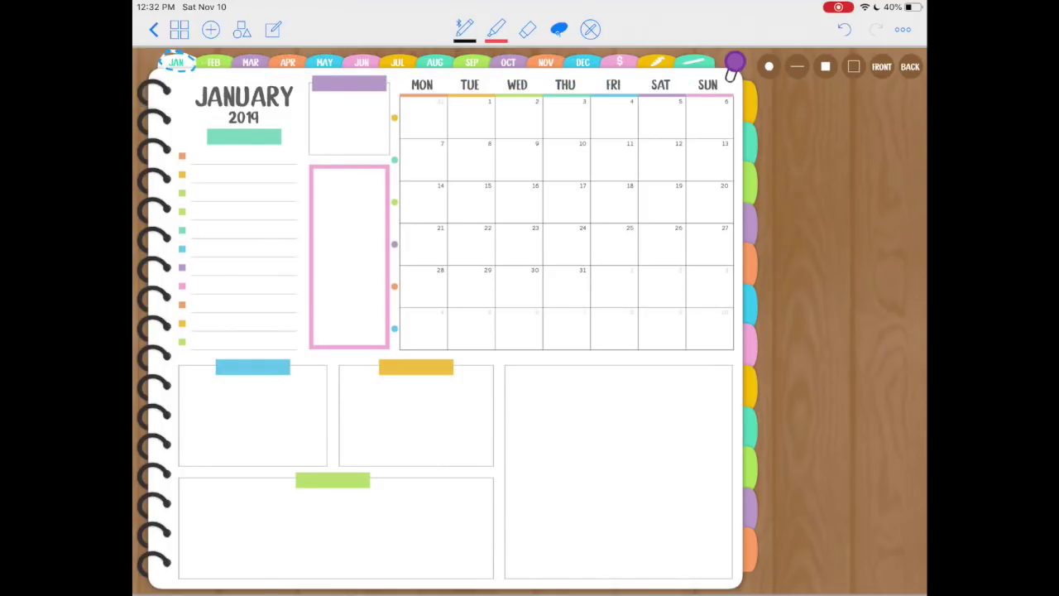
left_click(590, 29)
left_click(214, 62)
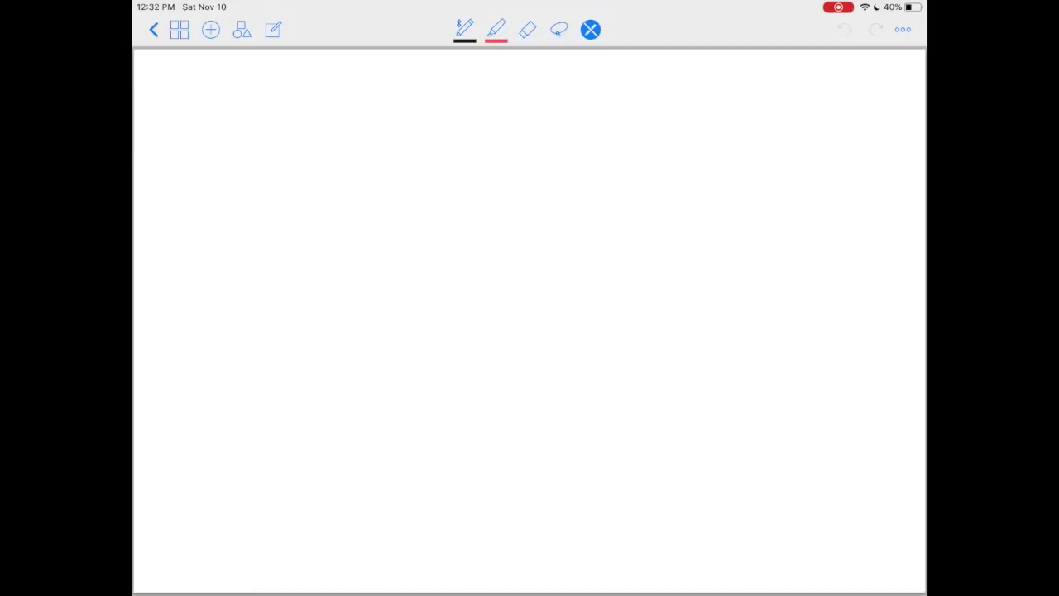
- On the March overview, lasso and dismiss the 2019 label twice, then go to the next page
left_click(250, 62)
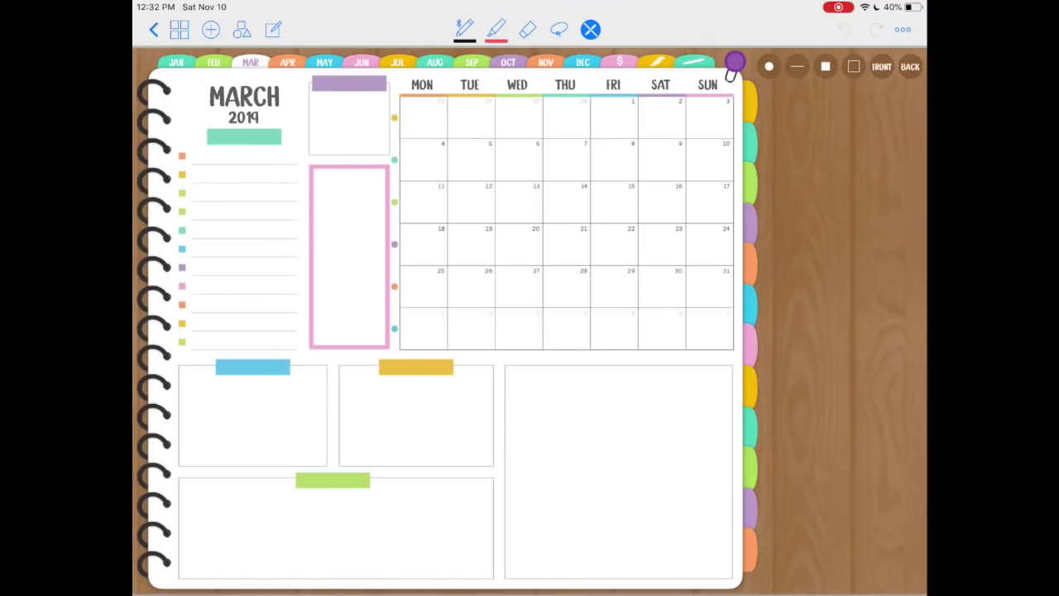
left_click(559, 29)
left_click_drag(267, 106, 240, 102)
left_click(244, 118)
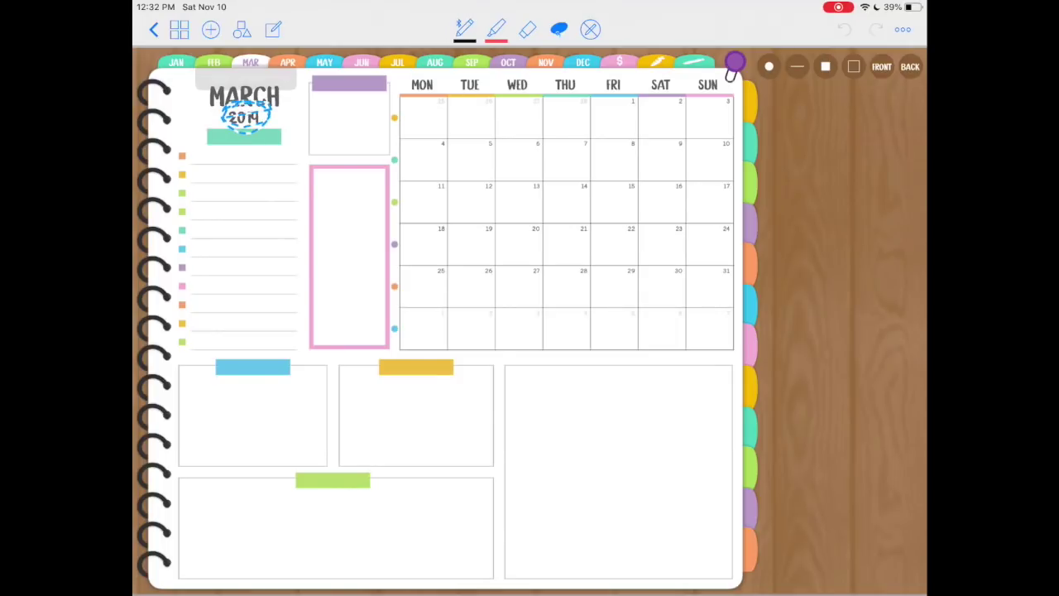
left_click(248, 103)
left_click_drag(249, 101, 232, 104)
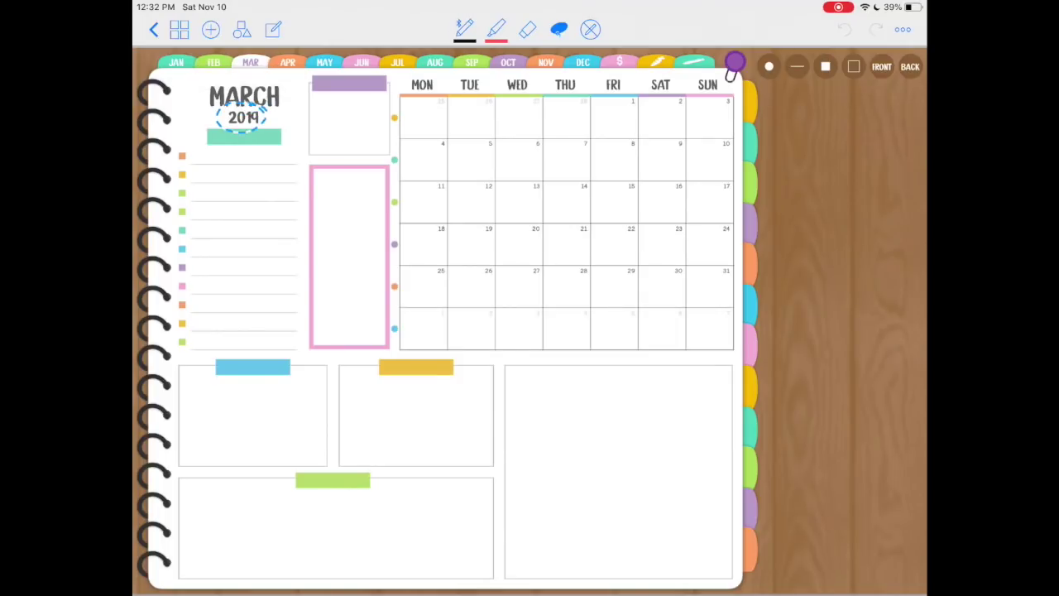
left_click(244, 118)
left_click(248, 104)
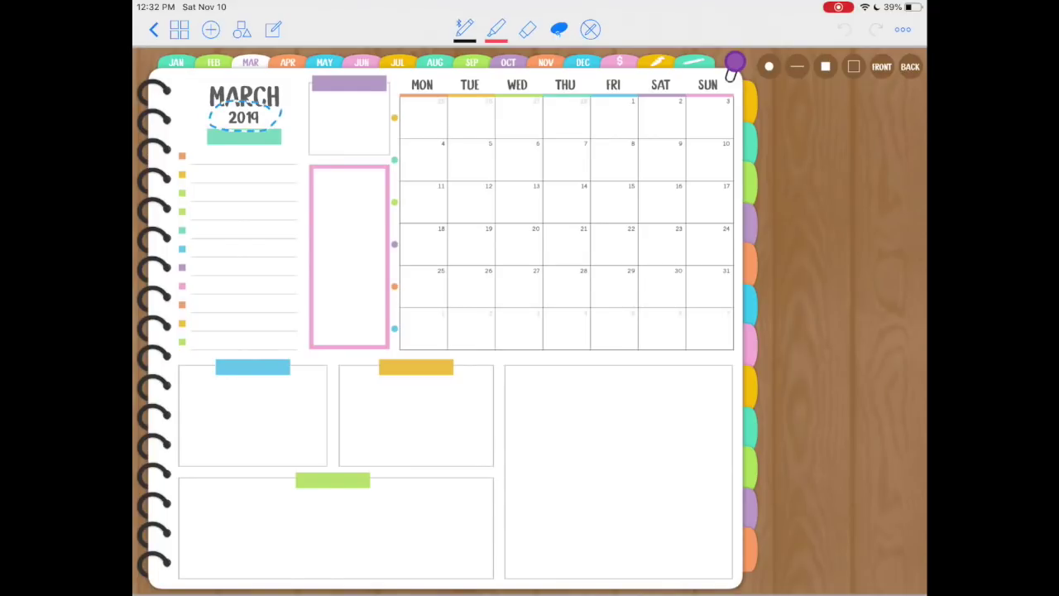
scroll(529, 331, "right", 5)
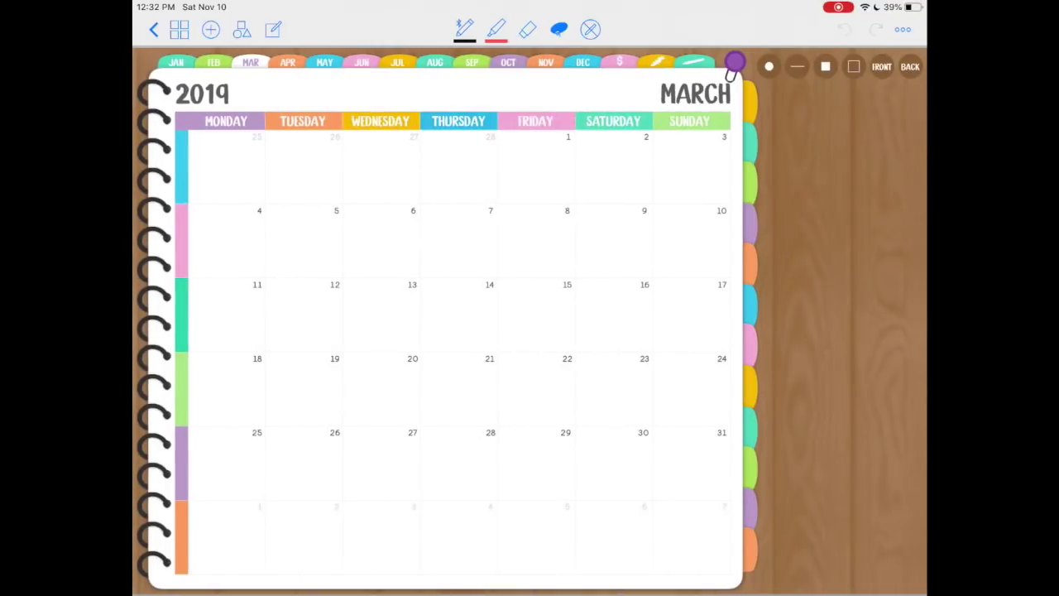
- Lasso the 2019 label and the coloured dots beside the pink box
left_click_drag(249, 87, 236, 104)
left_click(203, 95)
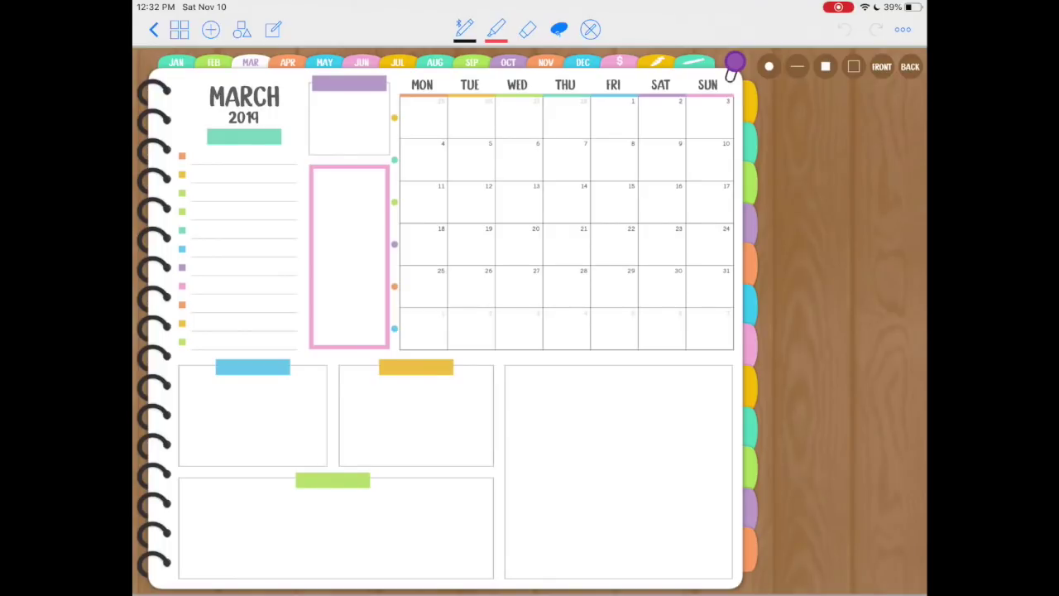
scroll(530, 331, "right", 5)
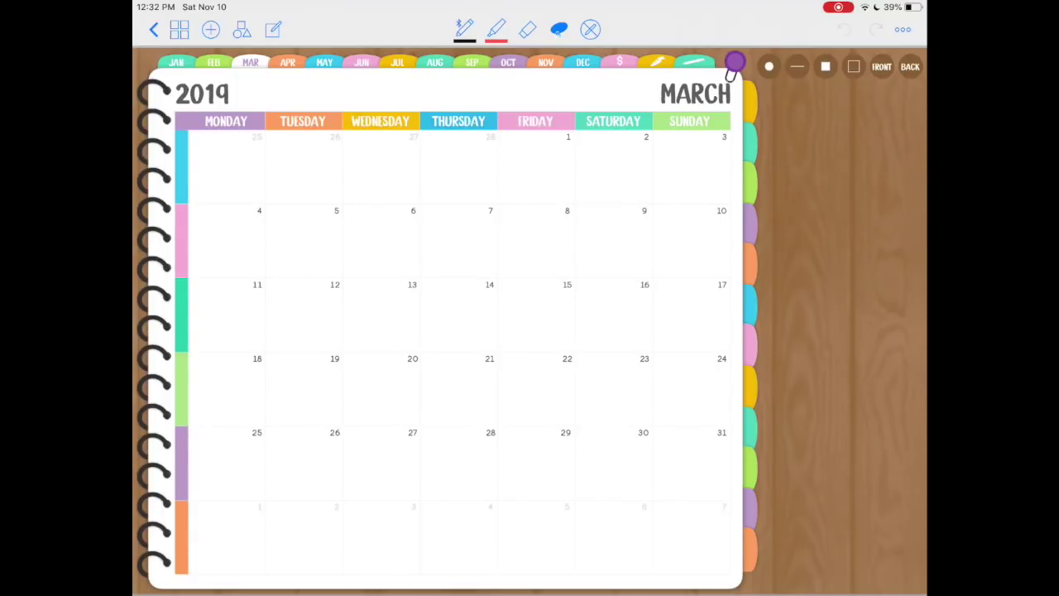
scroll(529, 331, "left", 5)
mouse_move(394, 111)
left_mouse_down()
mouse_move(382, 343)
mouse_move(406, 120)
left_mouse_up()
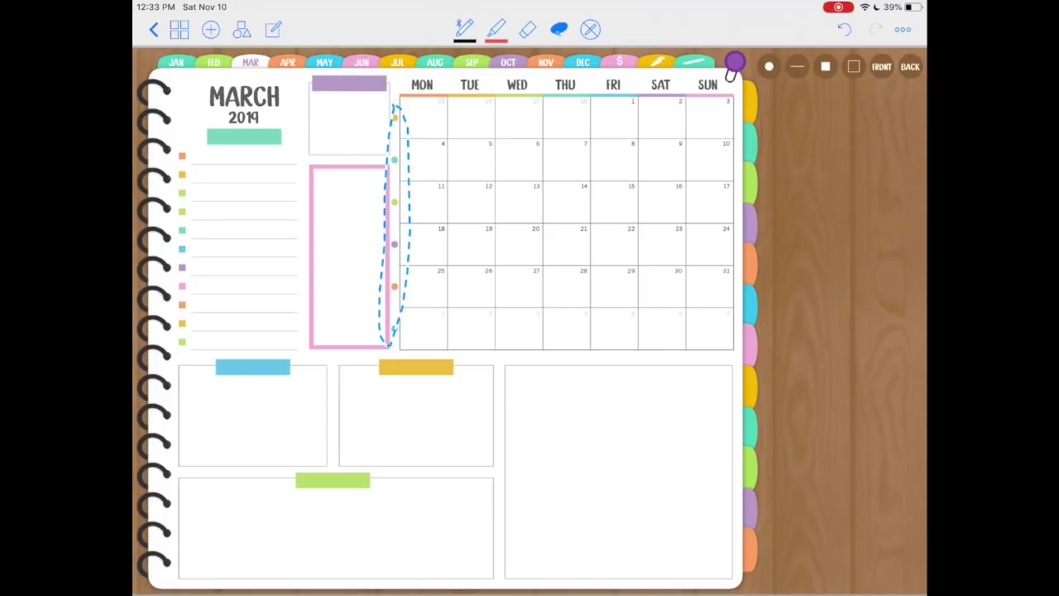
- Open the February 25–March 3 weekly spread, then the February overview
left_click(590, 29)
left_click(565, 120)
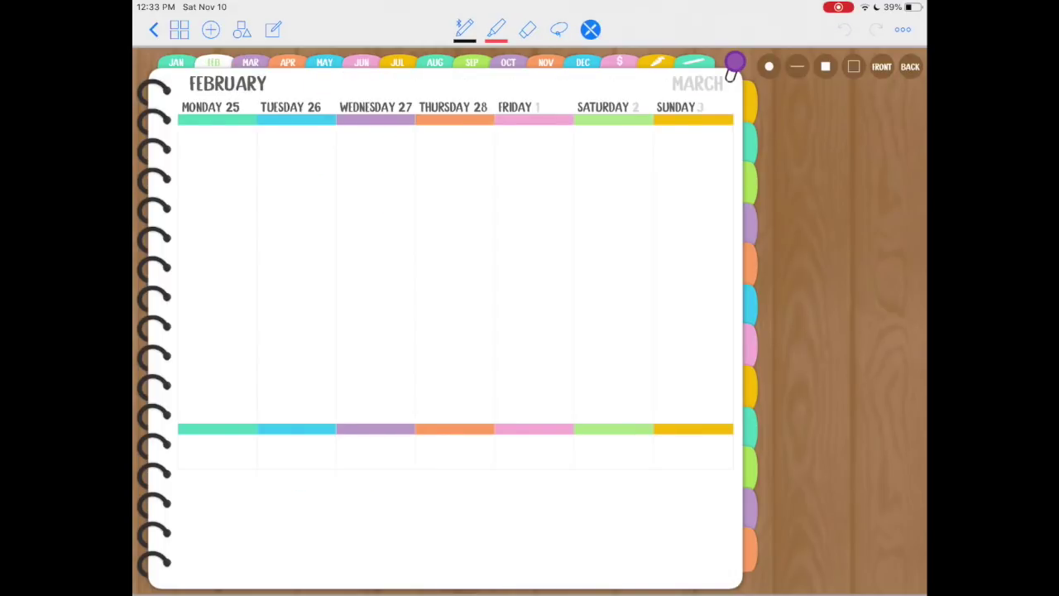
left_click(214, 62)
- Lasso the green label and purple, yellow and green header tabs, then go to the next page
left_click(559, 29)
mouse_move(211, 145)
left_mouse_down()
mouse_move(268, 145)
mouse_move(237, 129)
mouse_move(212, 142)
left_mouse_up()
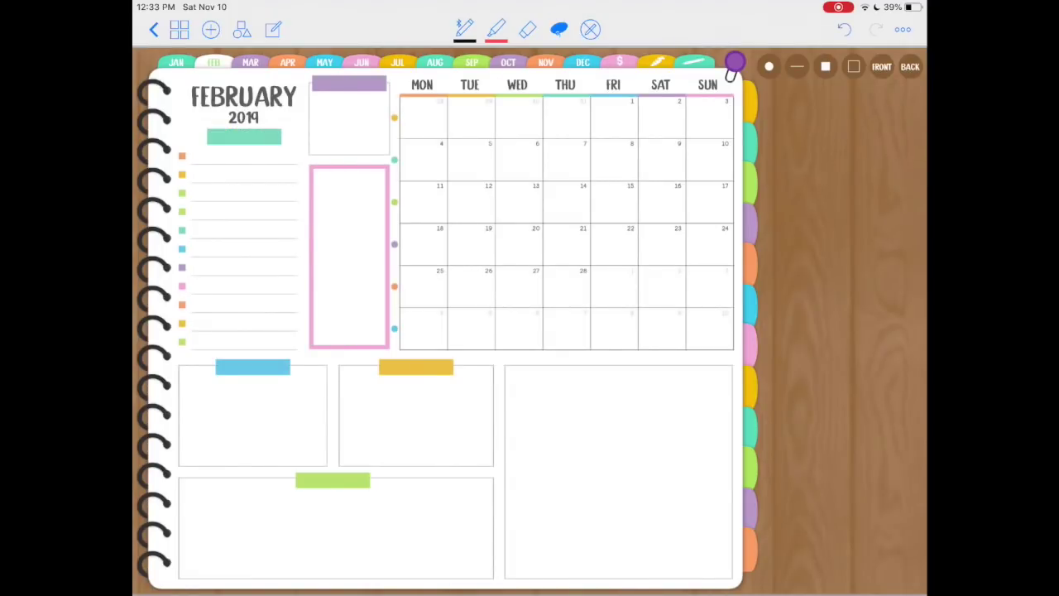
mouse_move(318, 94)
left_mouse_down()
mouse_move(382, 89)
mouse_move(348, 74)
mouse_move(312, 89)
left_mouse_up()
mouse_move(447, 355)
left_mouse_down()
mouse_move(377, 364)
mouse_move(454, 369)
left_mouse_up()
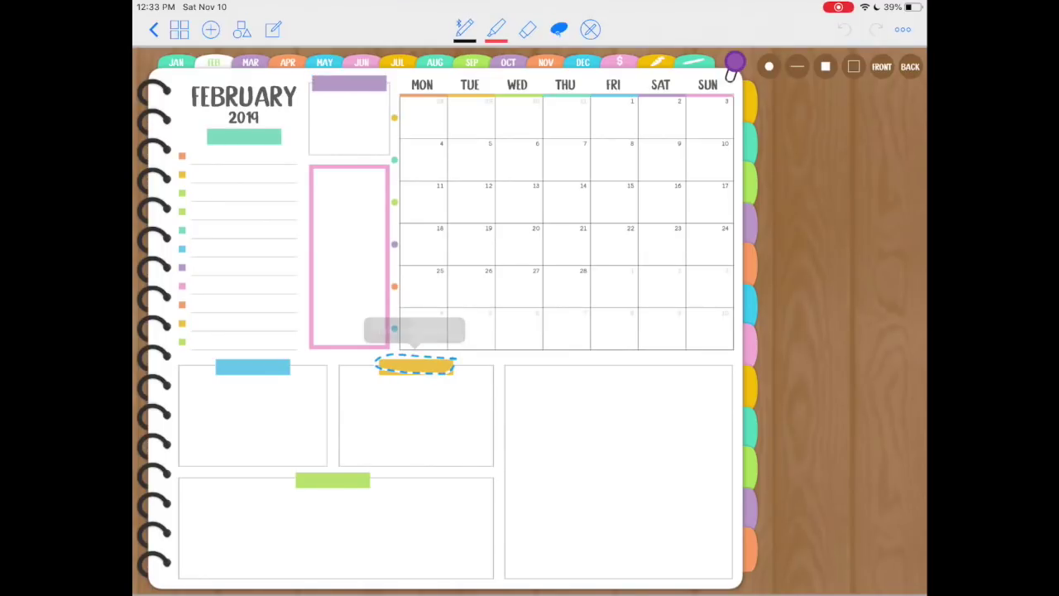
mouse_move(348, 465)
left_mouse_down()
mouse_move(308, 466)
mouse_move(334, 494)
mouse_move(378, 468)
left_mouse_up()
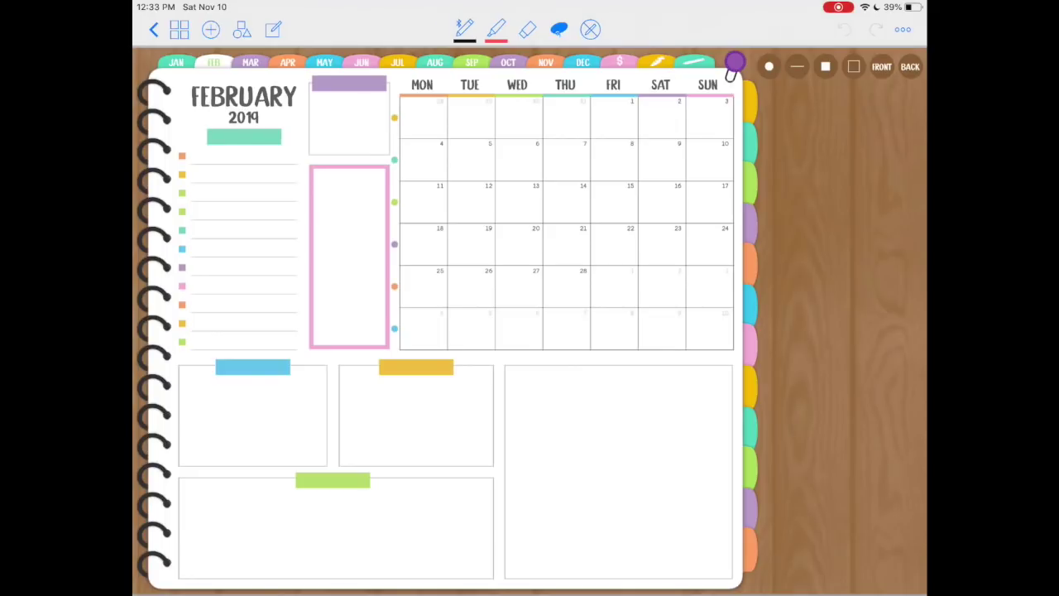
scroll(530, 323, "right", 5)
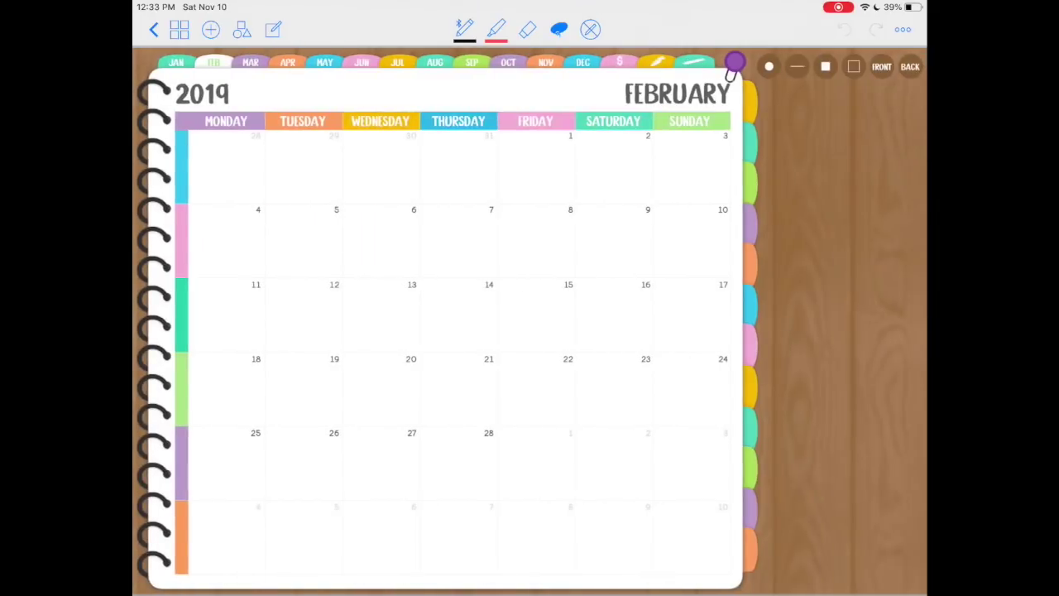
- Lasso the calendar's left colour strip and open the February 11–17 weekly page
left_click(590, 29)
left_click_drag(174, 136, 196, 159)
left_click(590, 29)
left_click(181, 315)
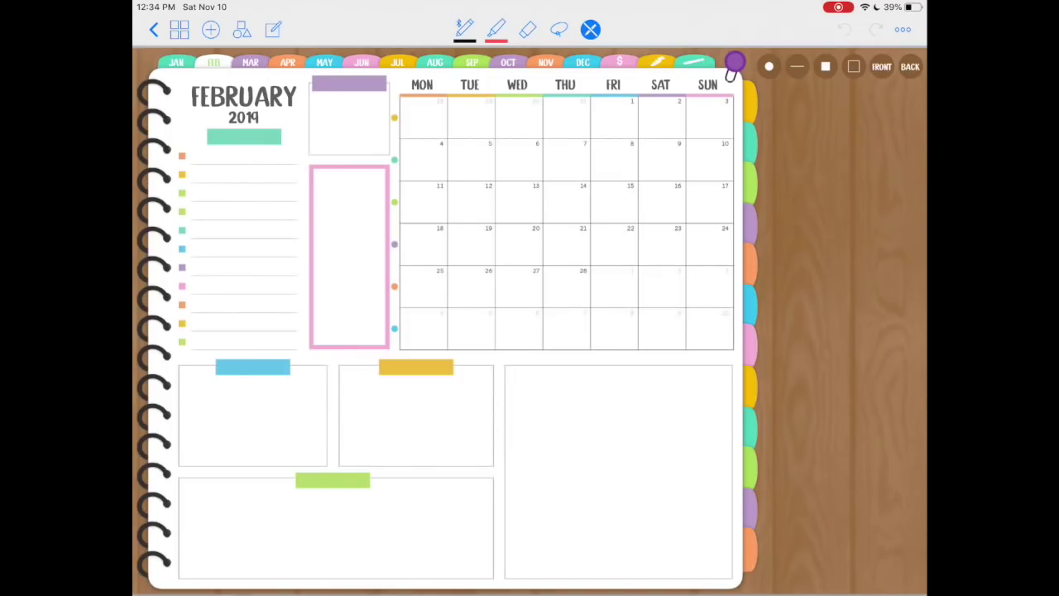
- Jump to December, then lasso and dismiss the $, pen and line stickers
left_click(582, 62)
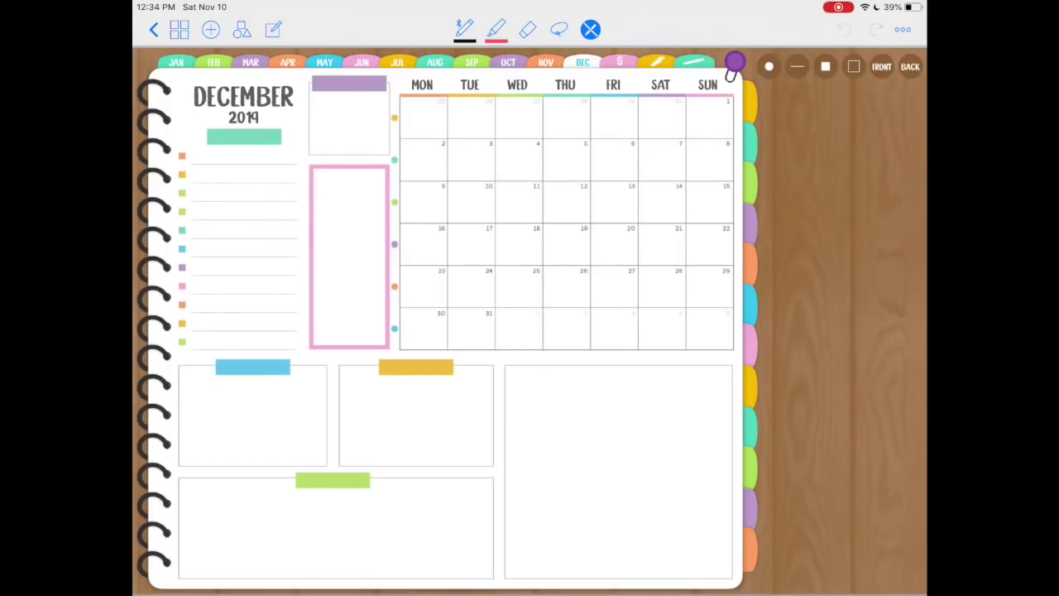
left_click(558, 30)
left_click_drag(699, 53, 716, 65)
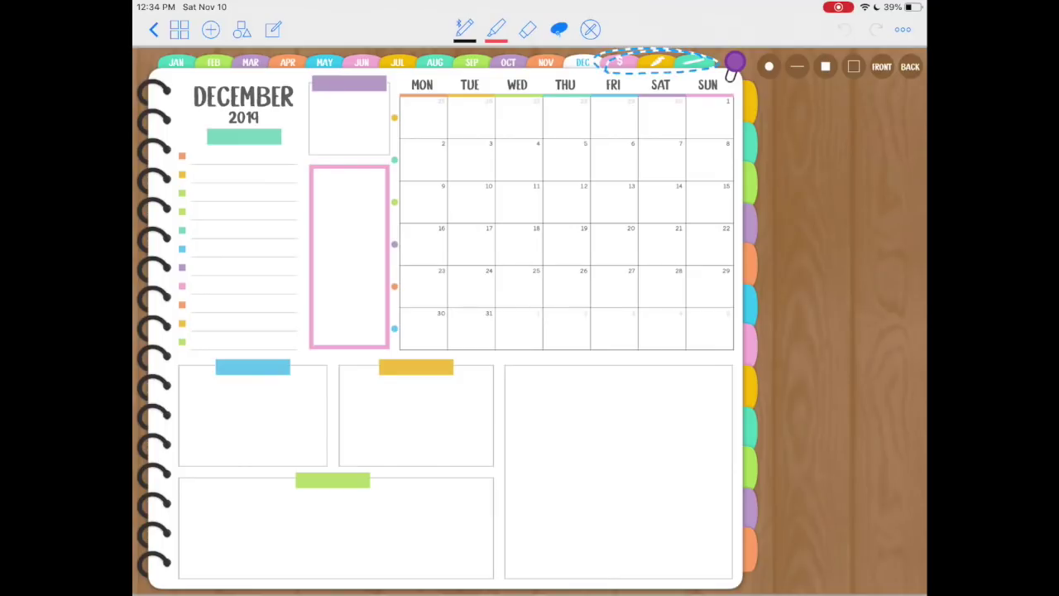
left_click(658, 62)
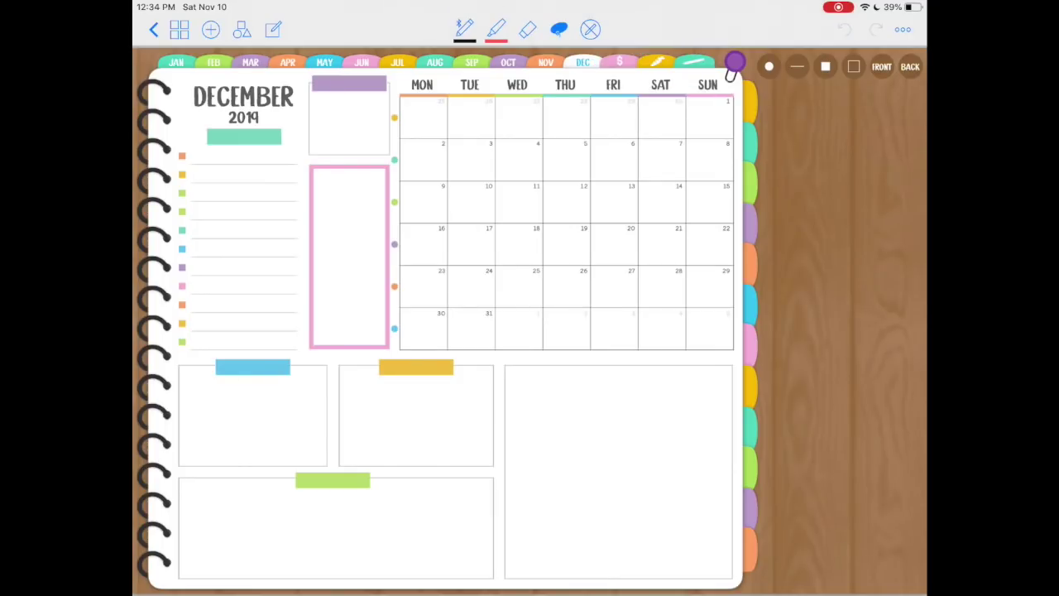
left_click(591, 30)
- Open the $ finance page and lasso its top area
left_click(620, 62)
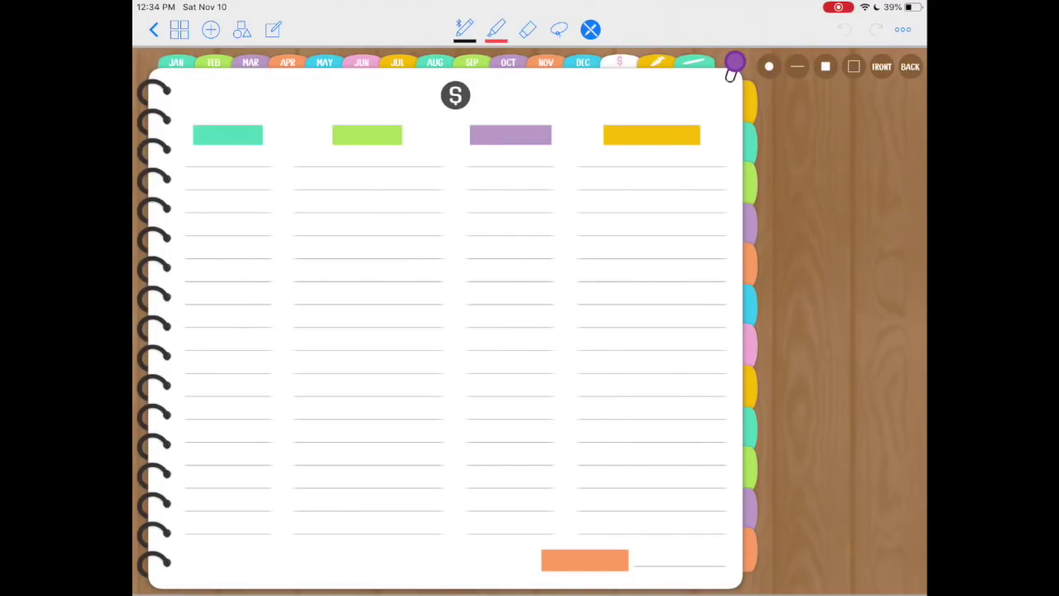
left_click(559, 30)
left_click_drag(725, 118, 314, 148)
- Open the Meal Planner page and lasso its coloured column headers and row labels
left_click(590, 30)
left_click(657, 62)
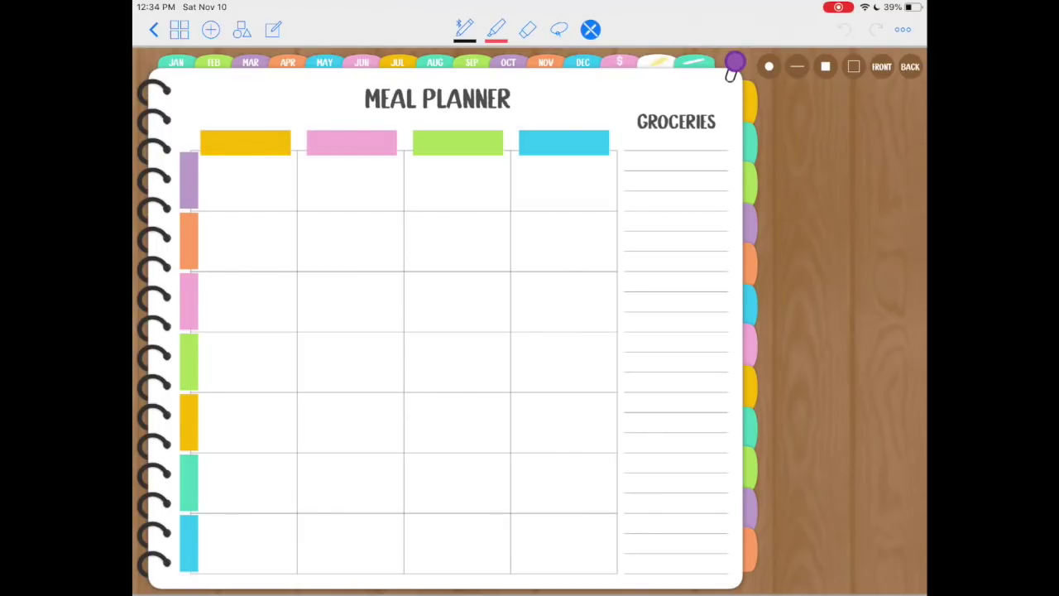
left_click(559, 30)
mouse_move(606, 132)
left_mouse_down()
mouse_move(207, 139)
mouse_move(610, 147)
left_mouse_up()
mouse_move(184, 154)
left_mouse_down()
mouse_move(191, 401)
mouse_move(190, 157)
left_mouse_up()
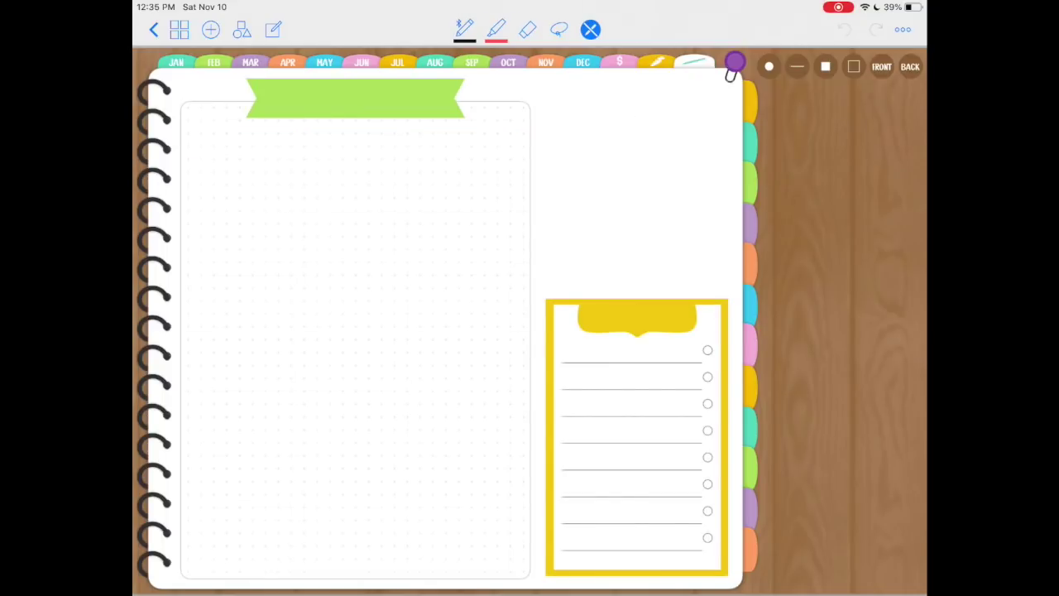
- Lasso the dotted notes area, yellow checklist and purple pin sticker
left_click(559, 29)
mouse_move(457, 130)
left_mouse_down()
mouse_move(224, 425)
mouse_move(472, 315)
mouse_move(462, 131)
left_mouse_up()
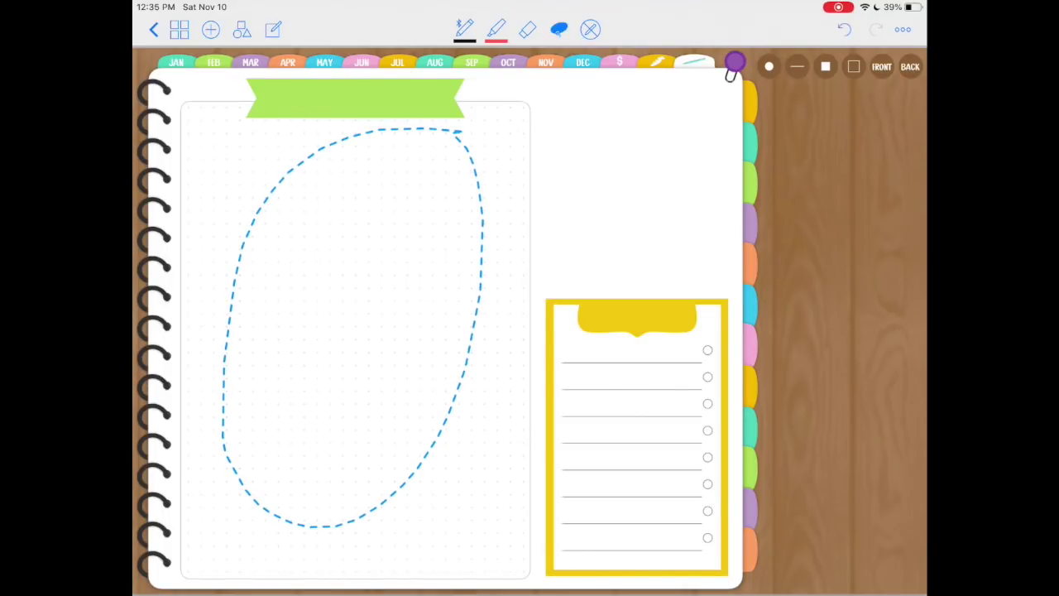
mouse_move(726, 300)
left_mouse_down()
mouse_move(642, 299)
mouse_move(545, 438)
mouse_move(627, 571)
mouse_move(726, 488)
mouse_move(727, 311)
left_mouse_up()
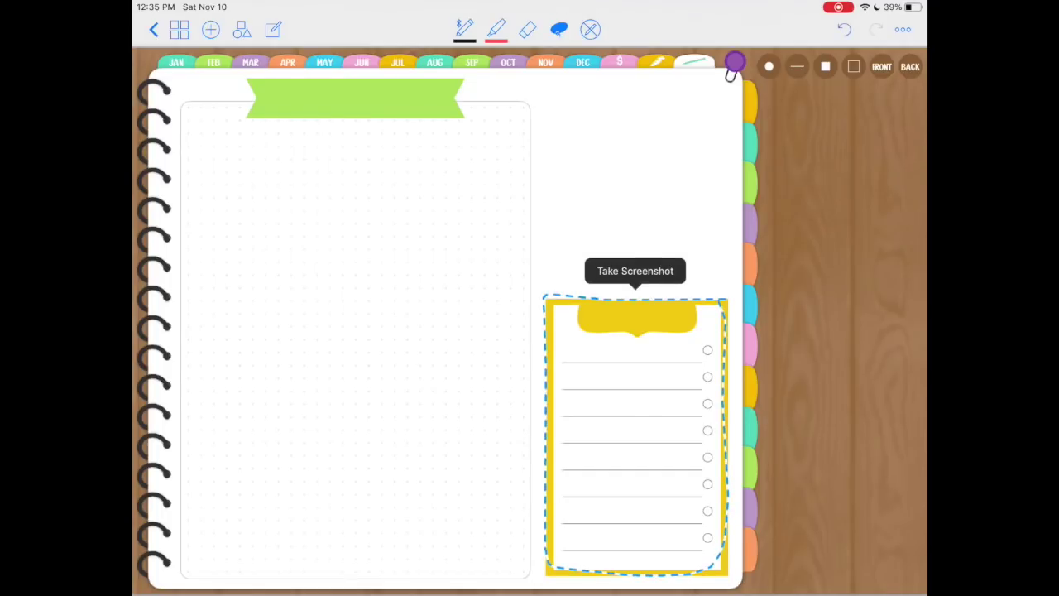
mouse_move(732, 74)
left_mouse_down()
mouse_move(722, 62)
mouse_move(745, 80)
mouse_move(732, 74)
left_mouse_up()
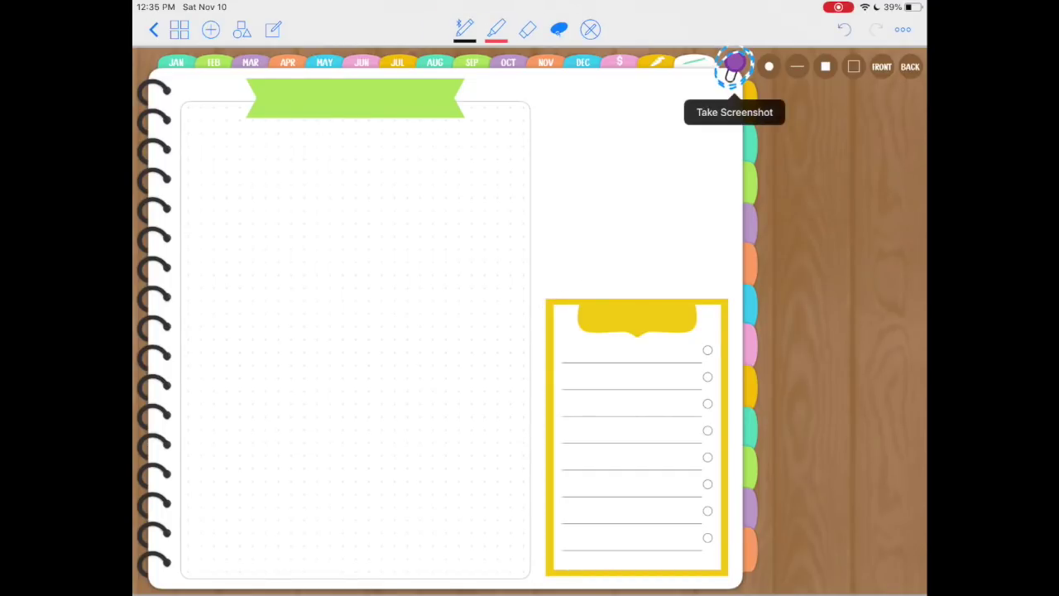
- Follow the pin sticker's link in read-only mode to the daily page
left_click(590, 29)
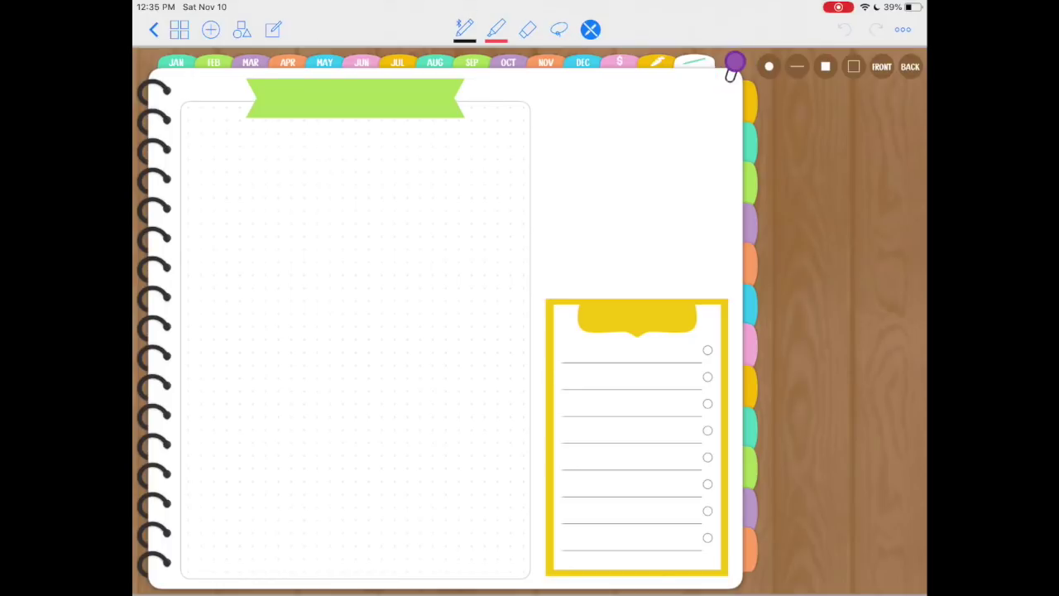
left_click(733, 66)
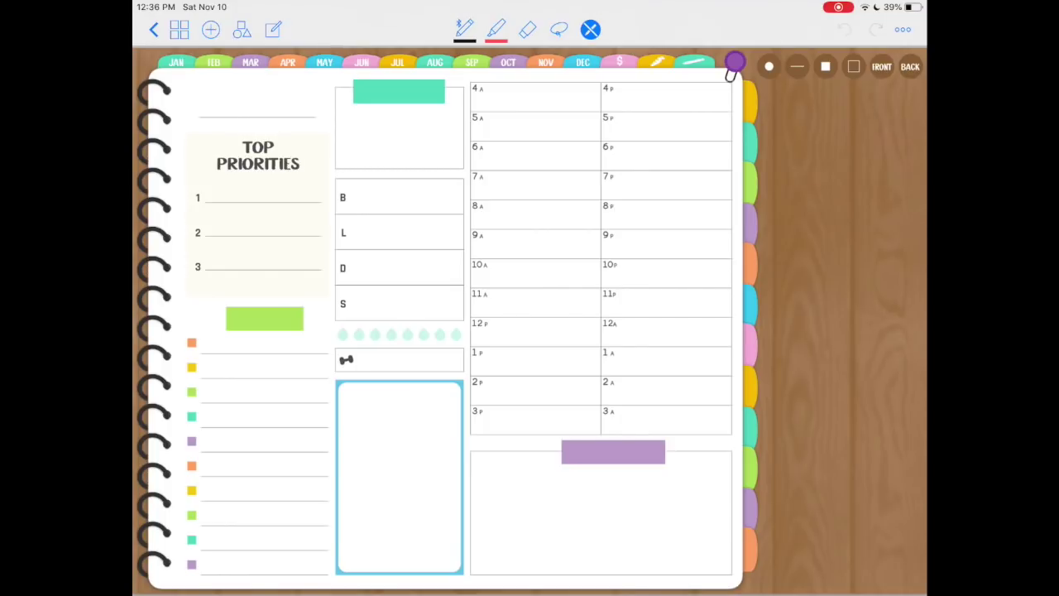
left_click(559, 29)
- Lasso the list below Top Priorities, the blue box and part of the desk area
left_click_drag(248, 324, 245, 325)
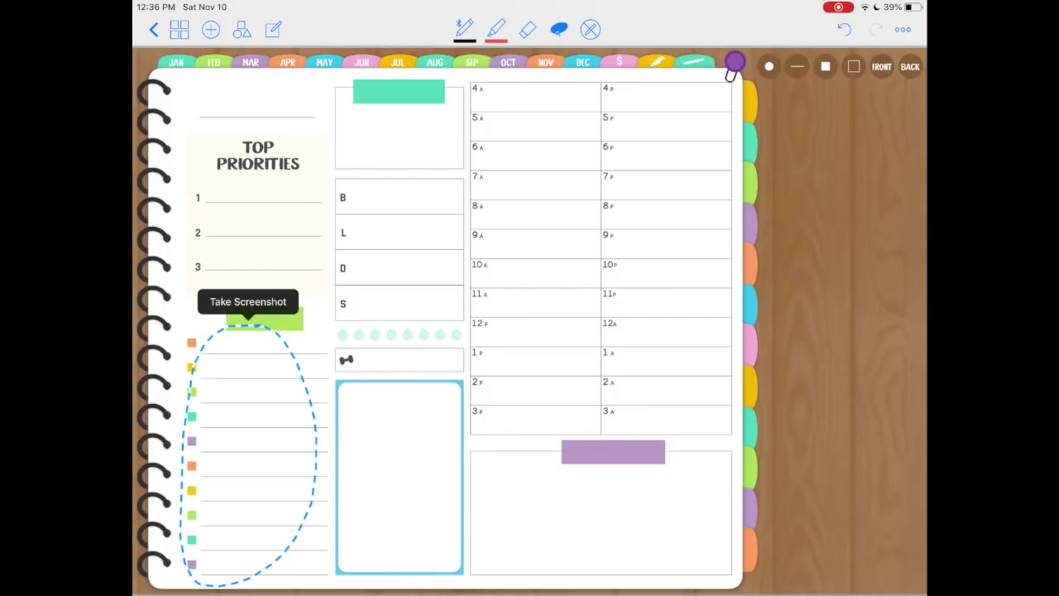
left_click_drag(248, 455, 399, 474)
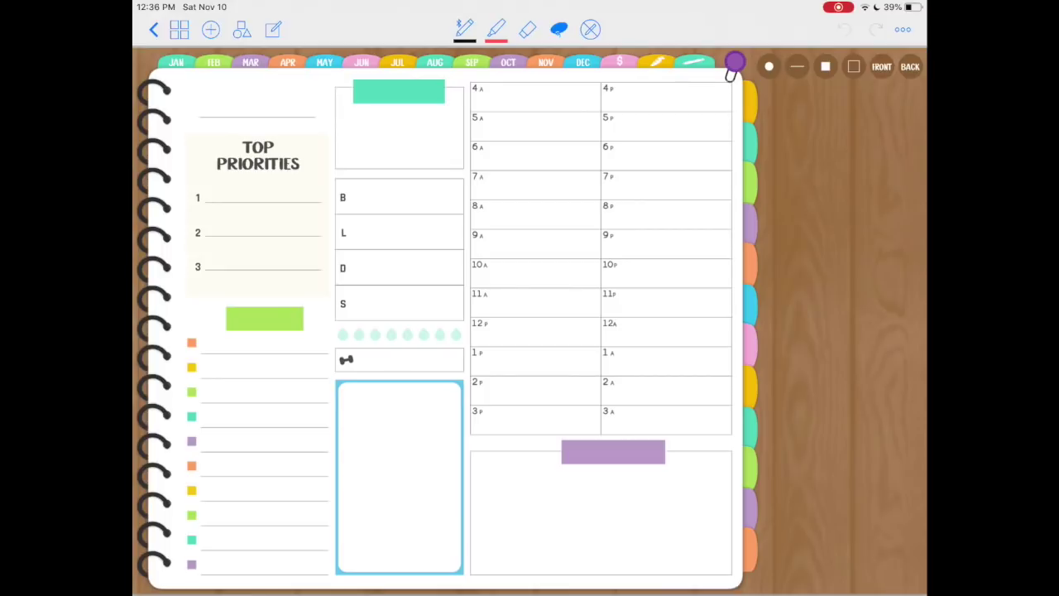
mouse_move(910, 90)
left_mouse_down()
mouse_move(841, 571)
mouse_move(913, 514)
mouse_move(908, 91)
left_mouse_up()
- Go through the index in read-only mode to the TRACKER page
left_click(590, 29)
left_click(735, 63)
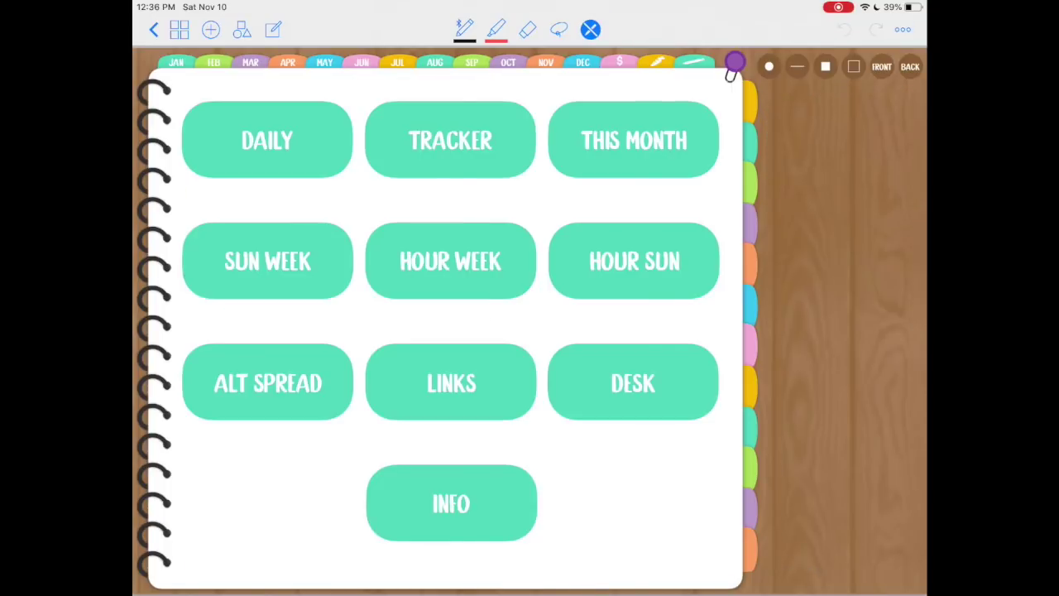
left_click(452, 140)
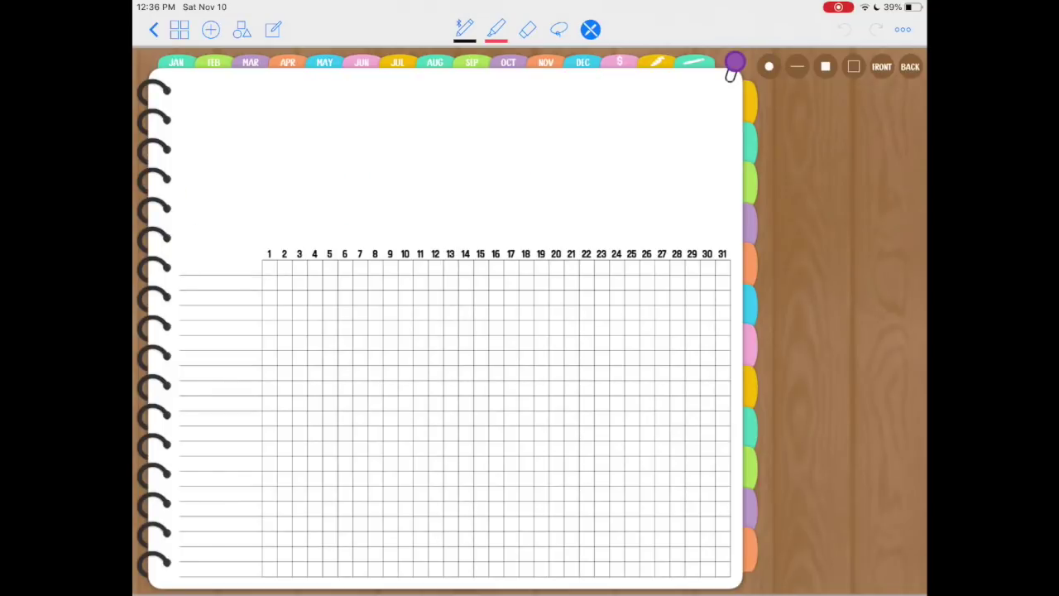
- With the pen, draw a wavy line and a handwritten heading across the page top
left_click(464, 29)
mouse_move(184, 107)
left_mouse_down()
mouse_move(205, 91)
mouse_move(389, 83)
mouse_move(453, 96)
mouse_move(494, 157)
mouse_move(531, 113)
mouse_move(554, 106)
left_mouse_up()
mouse_move(519, 116)
left_mouse_down()
mouse_move(519, 187)
mouse_move(614, 184)
left_mouse_up()
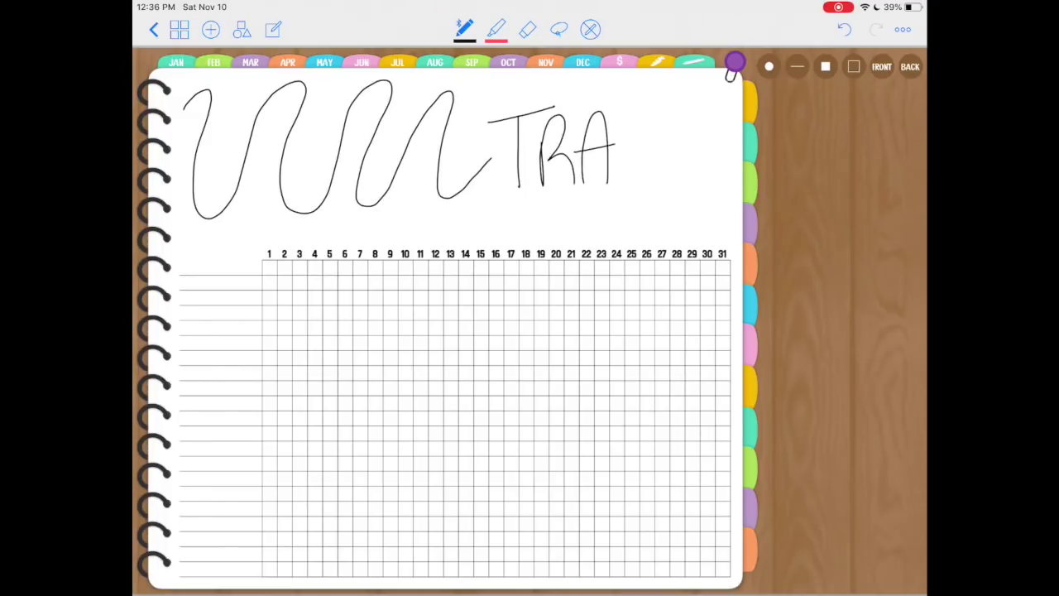
mouse_move(643, 116)
left_mouse_down()
mouse_move(641, 184)
mouse_move(651, 179)
left_mouse_up()
left_click_drag(676, 123, 672, 184)
left_click_drag(681, 101, 702, 170)
left_click_drag(676, 135, 692, 133)
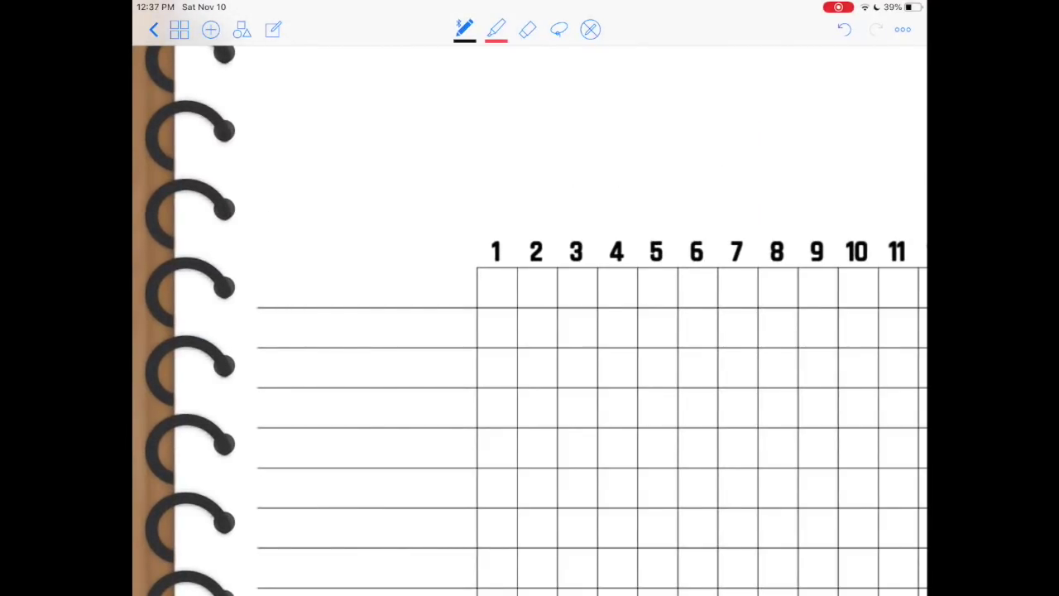
- Handwrite 'Sleep well' on the tracker's first ruled line
mouse_move(302, 286)
left_mouse_down()
mouse_move(290, 305)
mouse_move(338, 313)
mouse_move(348, 299)
mouse_move(392, 303)
left_mouse_up()
mouse_move(396, 284)
left_mouse_down()
mouse_move(398, 308)
mouse_move(410, 308)
left_mouse_up()
scroll(530, 414, "right", 3)
scroll(530, 413, "right", 1)
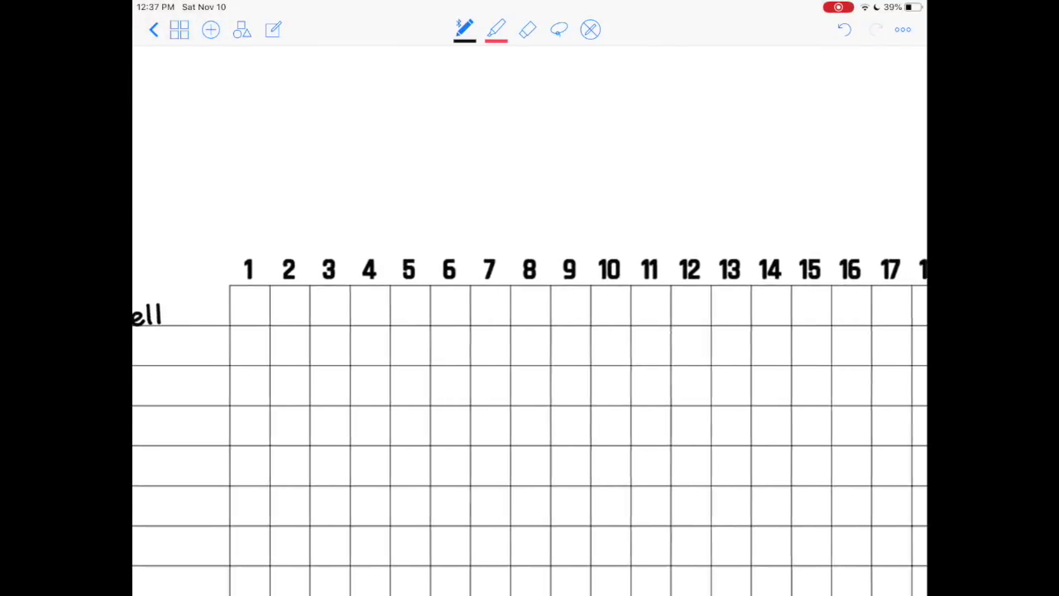
scroll(530, 414, "right", 1)
scroll(530, 414, "right", 5)
scroll(529, 414, "right", 3)
scroll(530, 414, "left", 5)
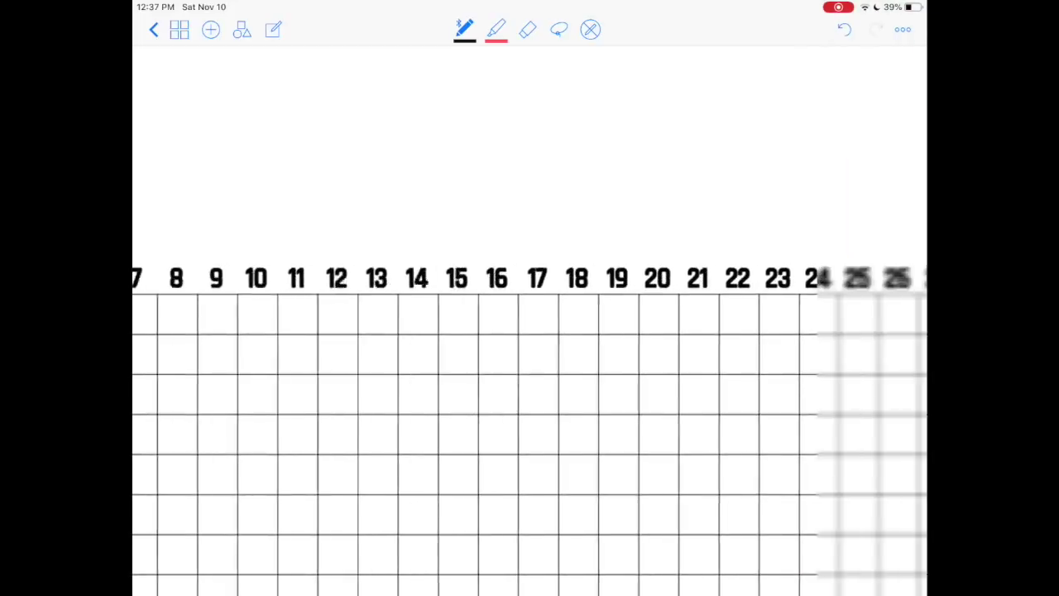
scroll(529, 414, "left", 3)
scroll(530, 414, "left", 2)
scroll(530, 414, "right", 10)
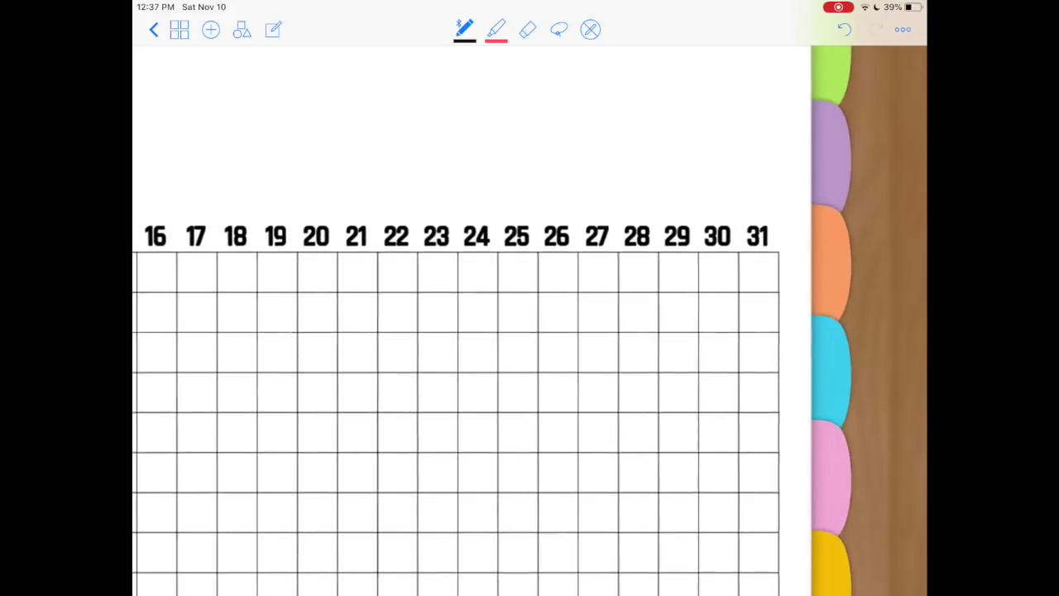
- Draw test marks above days 28, 30 and 31, then erase them
left_click(718, 212)
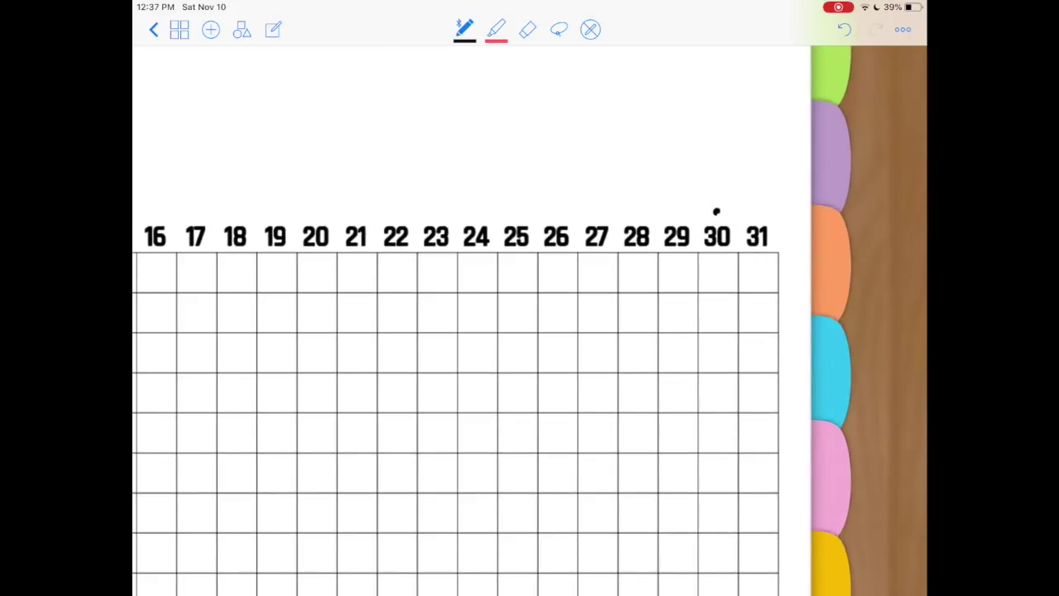
left_click_drag(634, 217, 638, 209)
mouse_move(757, 197)
left_mouse_down()
mouse_move(773, 194)
mouse_move(762, 207)
left_mouse_up()
left_click(527, 30)
left_click_drag(636, 212, 763, 190)
- Draw a sample dot and X in days 1 and 2, then erase them
scroll(529, 373, "left", 10)
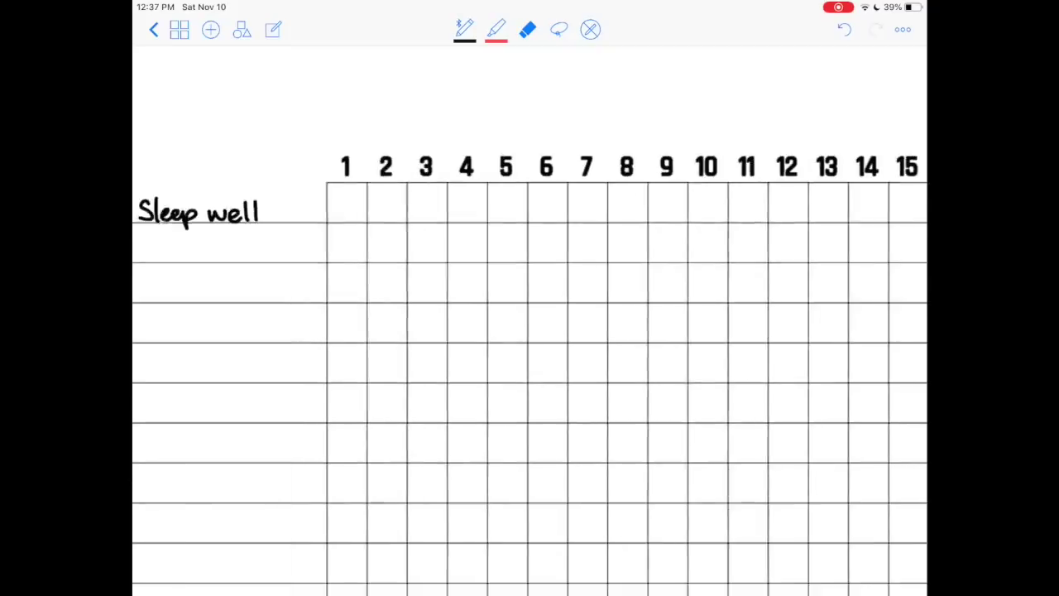
left_click(464, 29)
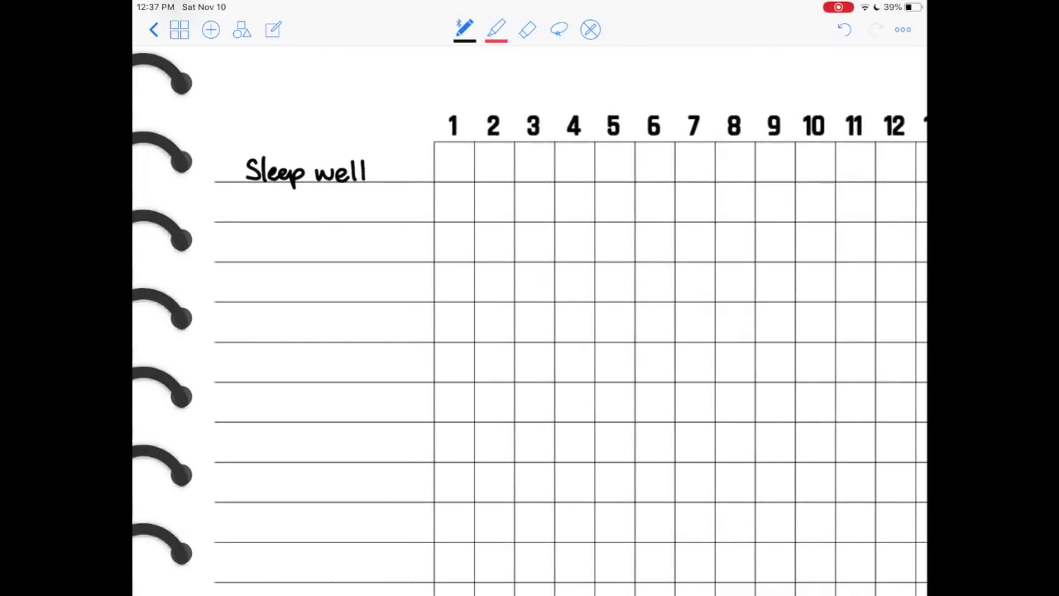
left_click(453, 160)
mouse_move(482, 149)
left_mouse_down()
mouse_move(504, 176)
mouse_move(505, 150)
mouse_move(545, 152)
left_mouse_up()
left_click(527, 29)
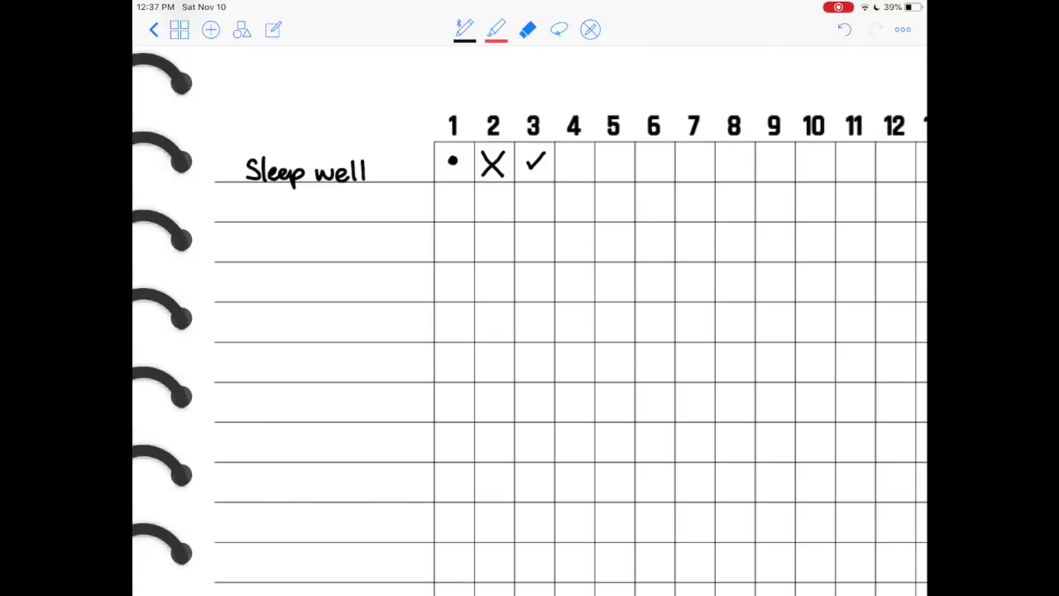
left_click_drag(453, 161, 536, 162)
- Hatch the day 1 and day 2 cells with red diagonal pen lines
left_click(464, 29)
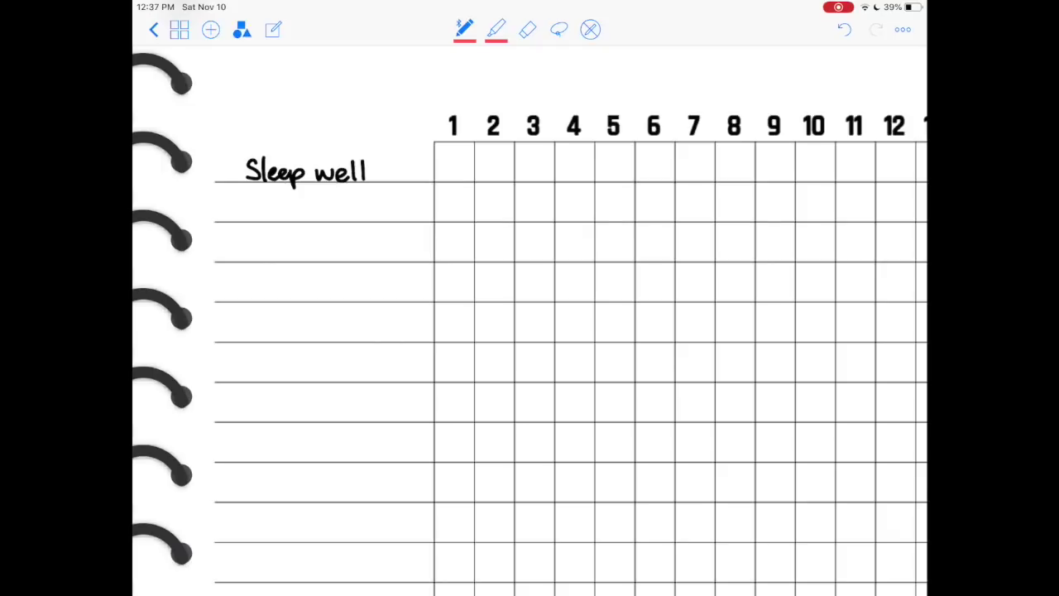
mouse_move(436, 144)
left_mouse_down()
mouse_move(472, 179)
mouse_move(437, 170)
mouse_move(453, 181)
left_mouse_up()
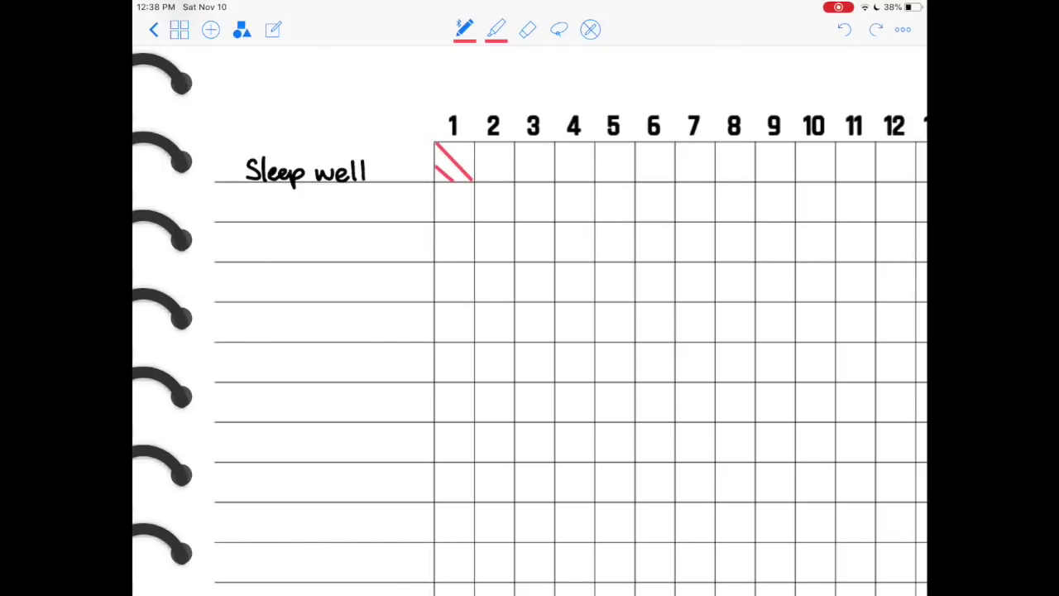
mouse_move(456, 143)
left_mouse_down()
mouse_move(474, 158)
mouse_move(507, 152)
left_mouse_up()
left_click_drag(474, 158, 492, 144)
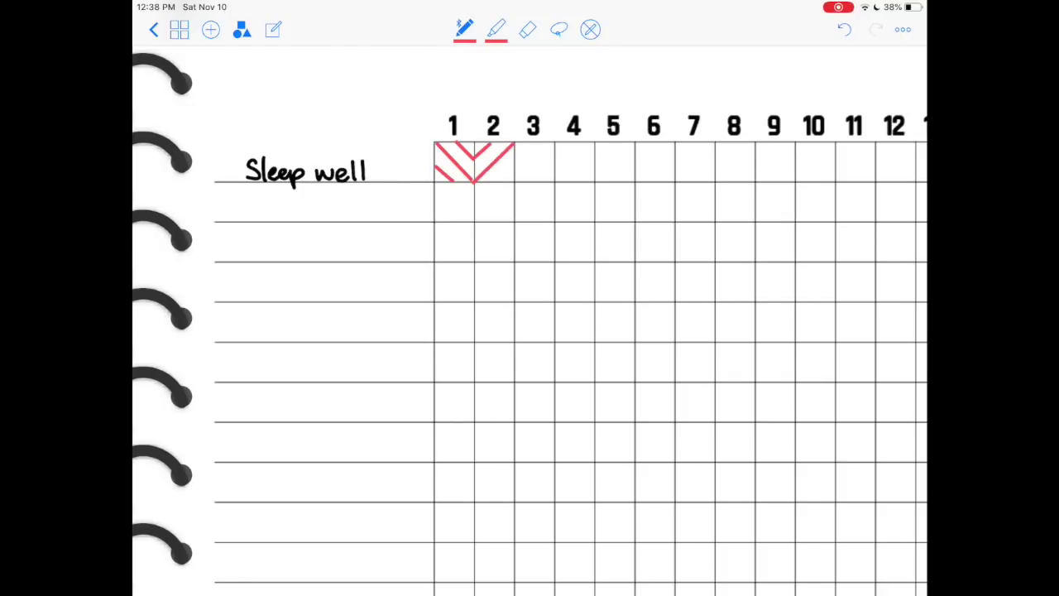
left_click_drag(497, 181, 511, 168)
scroll(530, 331, "down", 5)
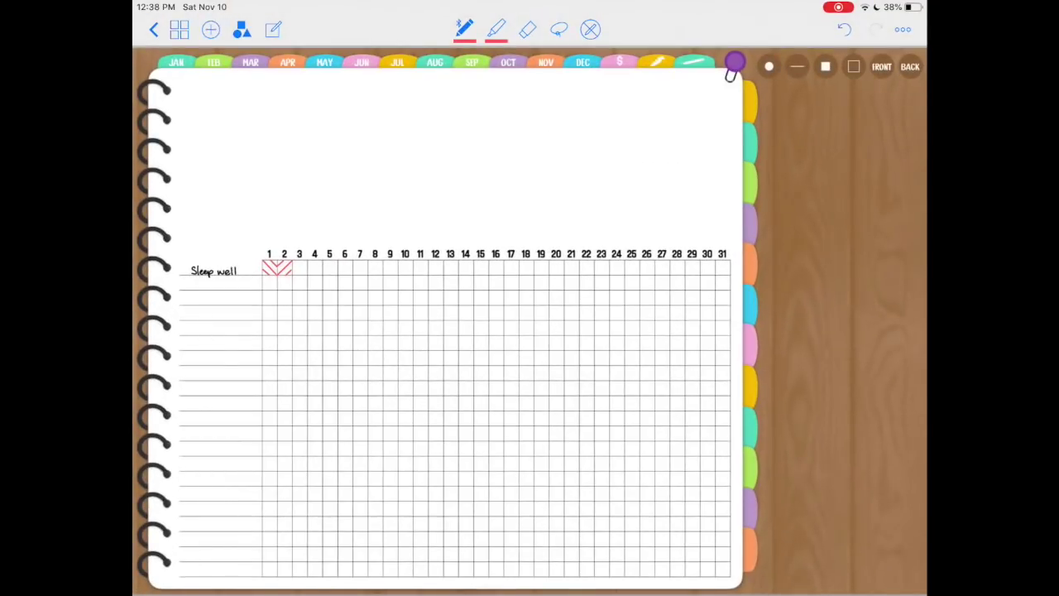
- Clear the Sleep well label and red marks, then open This Month Currently from the index
left_click_drag(302, 267, 178, 269)
left_click(735, 62)
left_click(601, 140)
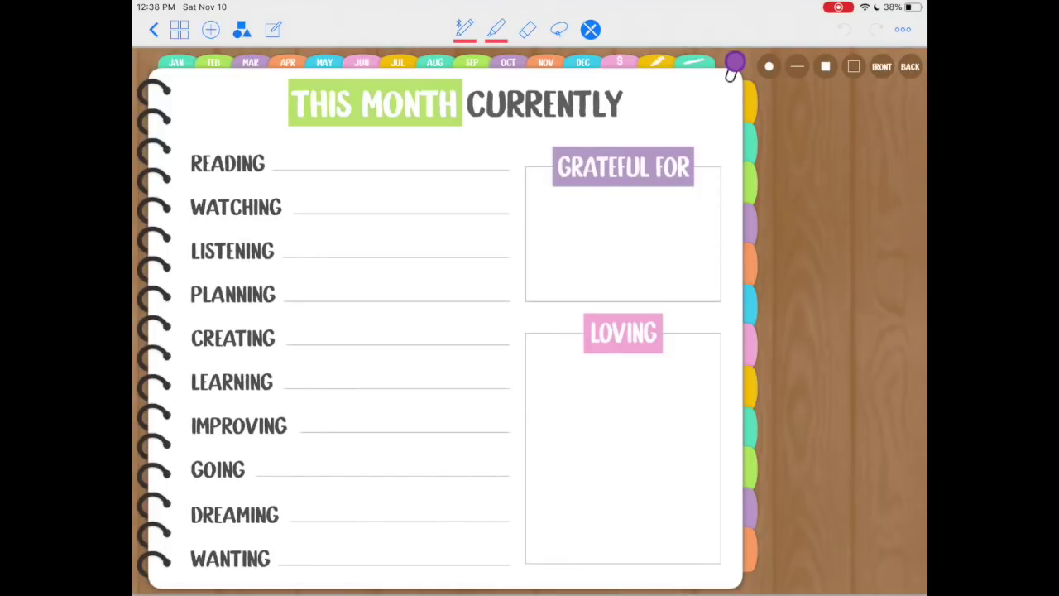
- Lasso the left list on This Month Currently, then return to the index
left_click(559, 29)
mouse_move(503, 153)
left_mouse_down()
mouse_move(283, 149)
mouse_move(275, 436)
mouse_move(473, 566)
mouse_move(517, 323)
mouse_move(507, 154)
left_mouse_up()
left_click(590, 29)
left_click(735, 63)
- Open the Sunday-start week, lasso the MONDAY 3 label, and return to the index
left_click(267, 260)
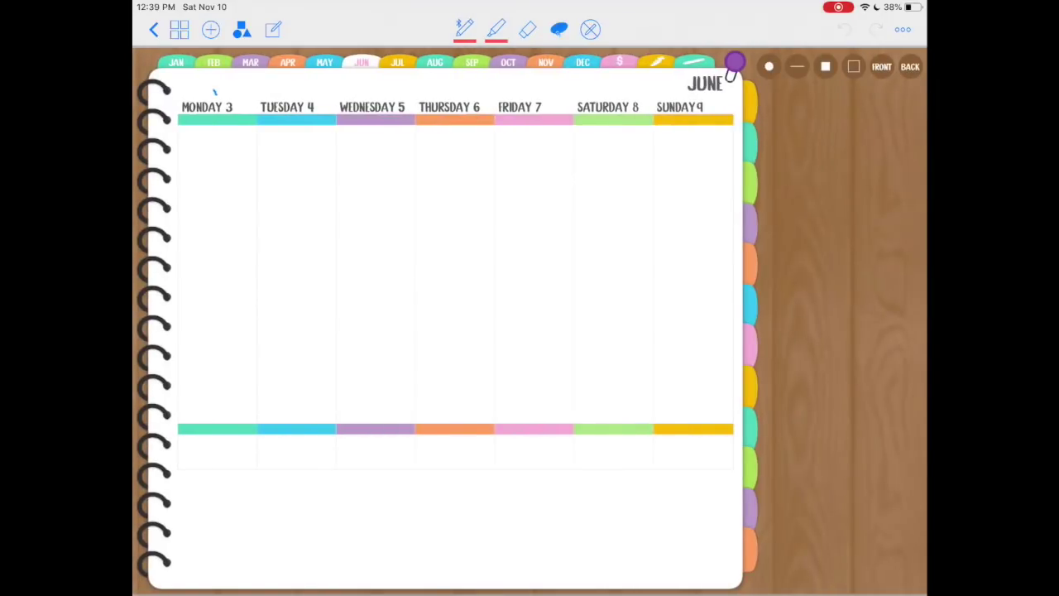
left_click_drag(215, 91, 224, 116)
left_click(590, 29)
left_click(735, 63)
- Reopen the Sunday week, handwrite a test '2' beside SUNDAY, then clear it
left_click(267, 261)
left_click(465, 29)
left_click_drag(233, 101, 241, 110)
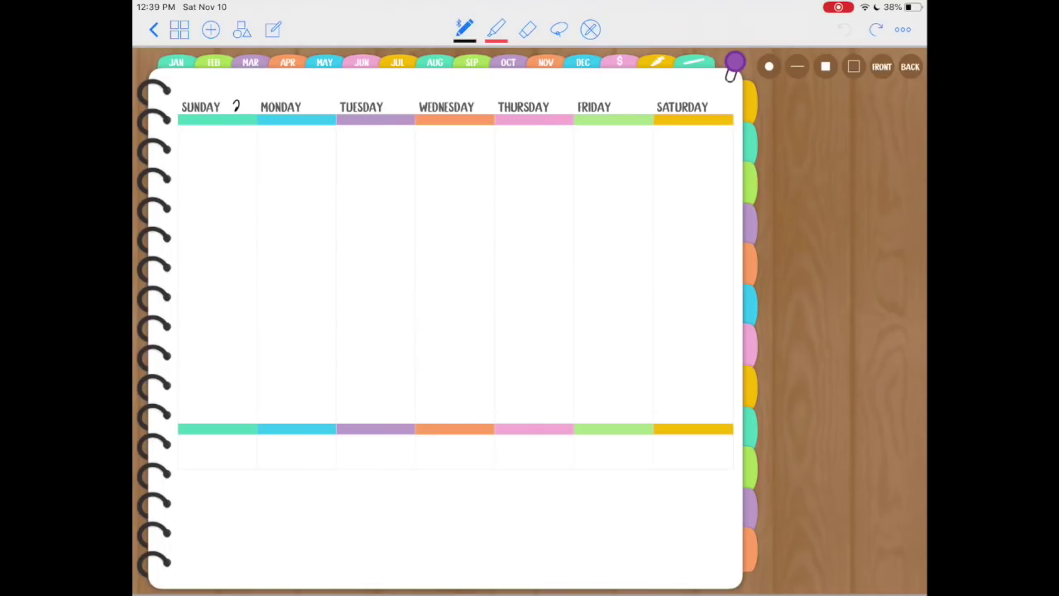
left_click_drag(314, 101, 318, 106)
left_click(590, 29)
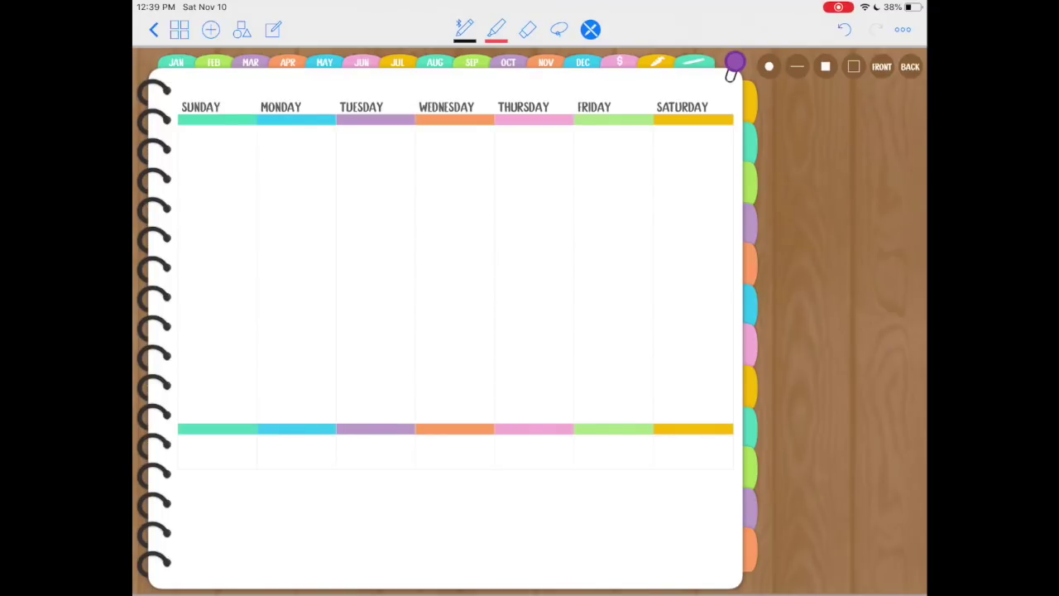
- Open the HOUR WEEK page from the index and zoom in and out
left_click(735, 63)
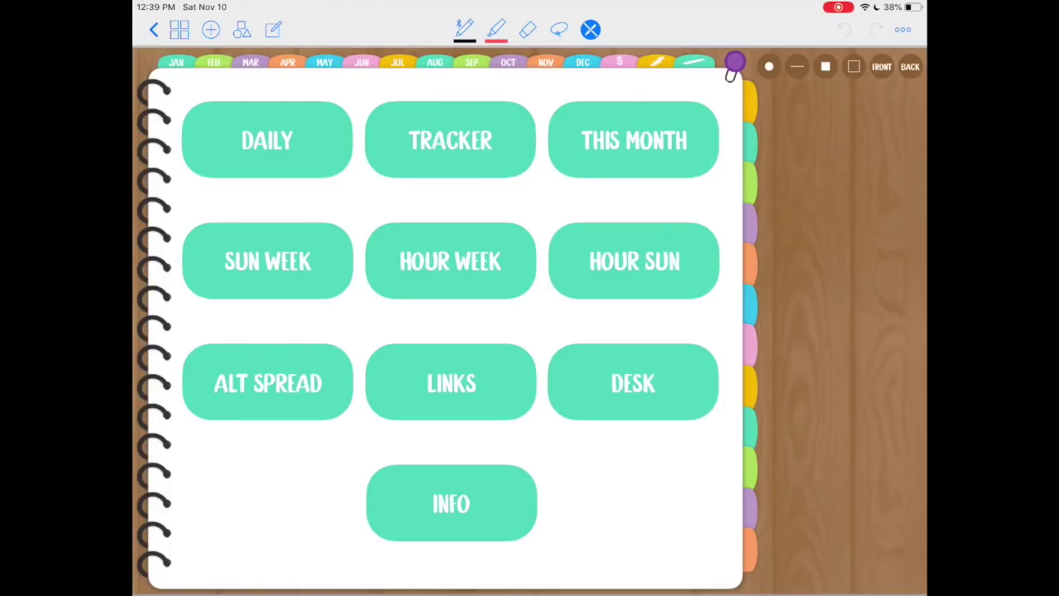
left_click(449, 257)
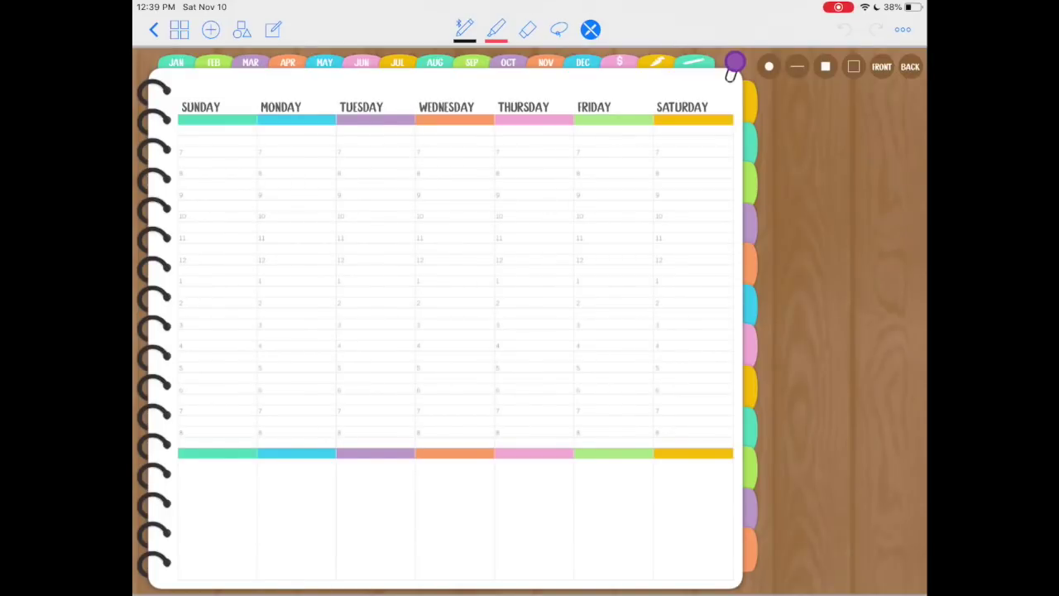
scroll(300, 245, "up", 5)
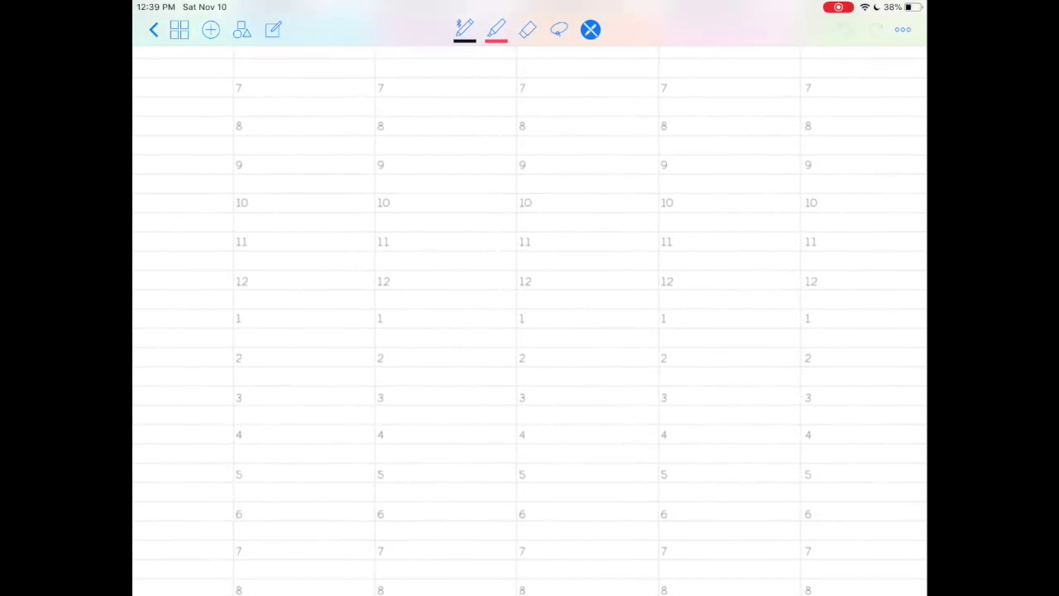
scroll(530, 323, "down", 5)
- Back on the index, lasso the cover's footer links, then open the DESK page
left_click(735, 63)
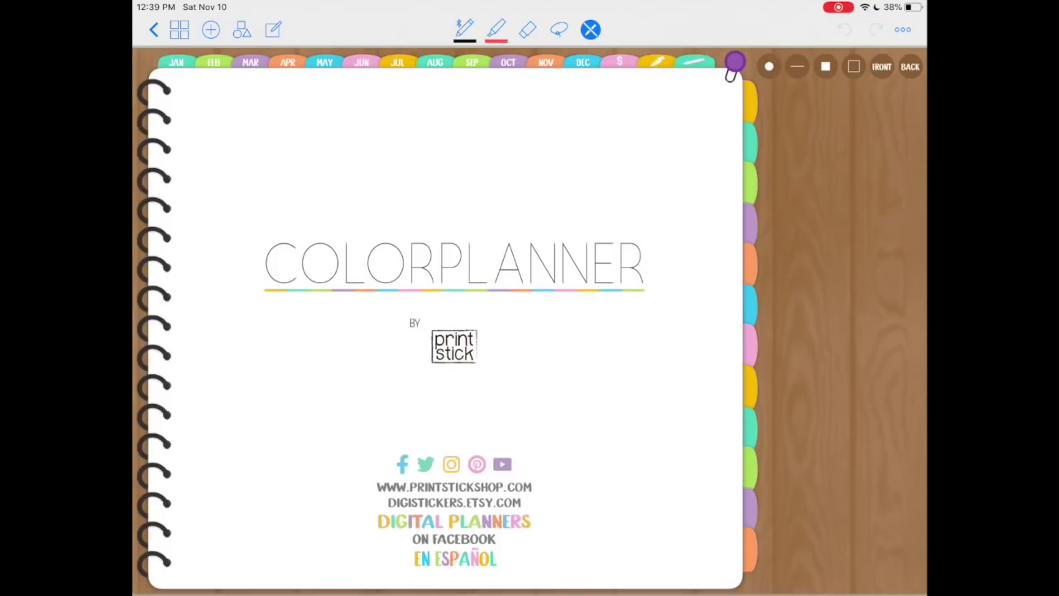
left_click(559, 29)
left_click_drag(543, 447, 540, 432)
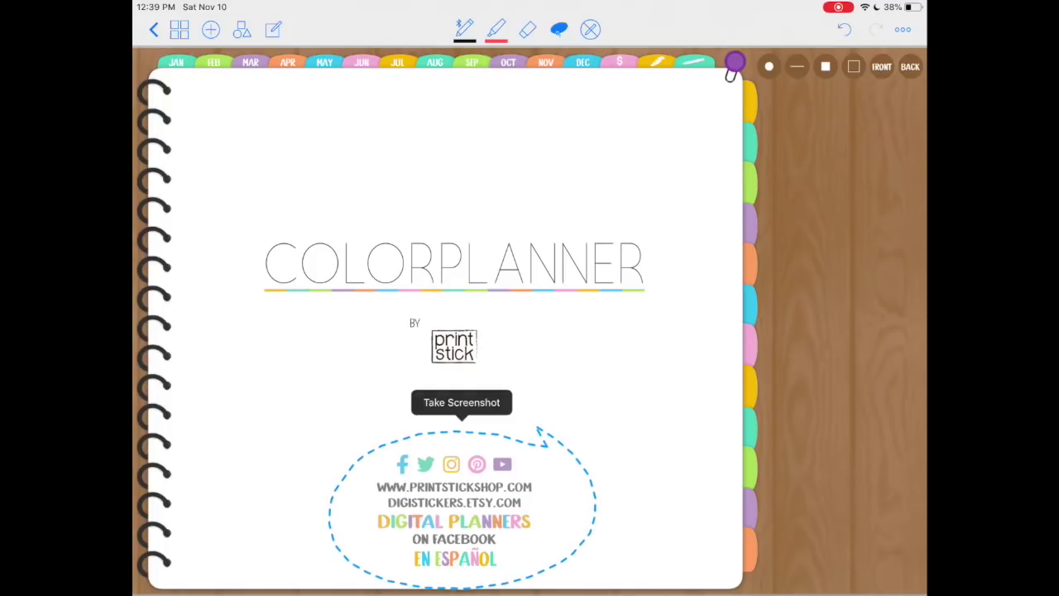
left_click(590, 29)
left_click(454, 264)
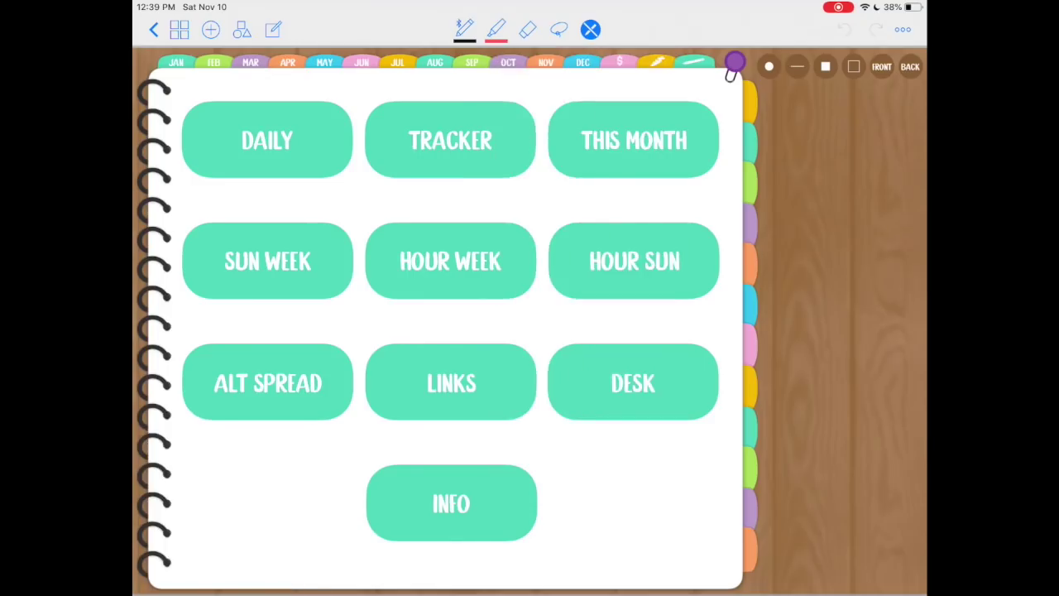
left_click(734, 64)
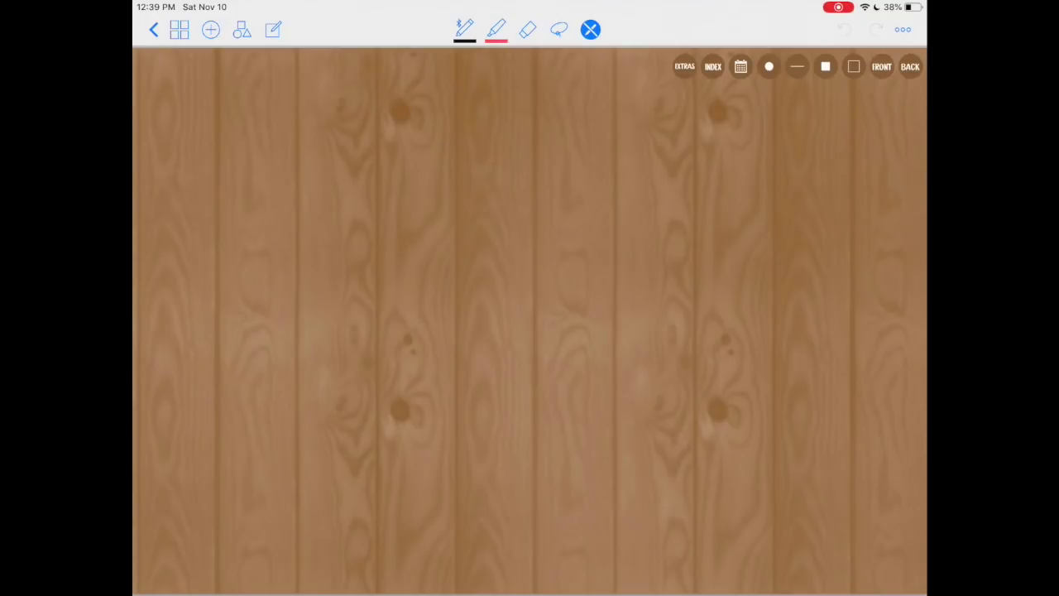
- Lasso around the desk's row of link buttons, including EXTRAS
left_click(560, 29)
left_click_drag(920, 61, 919, 80)
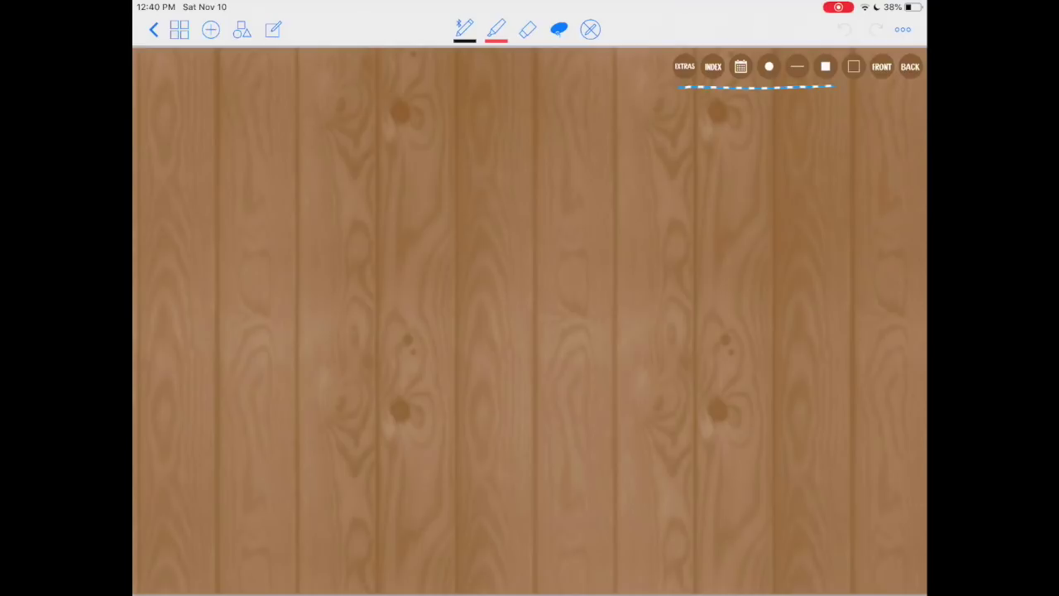
left_click_drag(686, 86, 890, 82)
left_click_drag(170, 83, 286, 91)
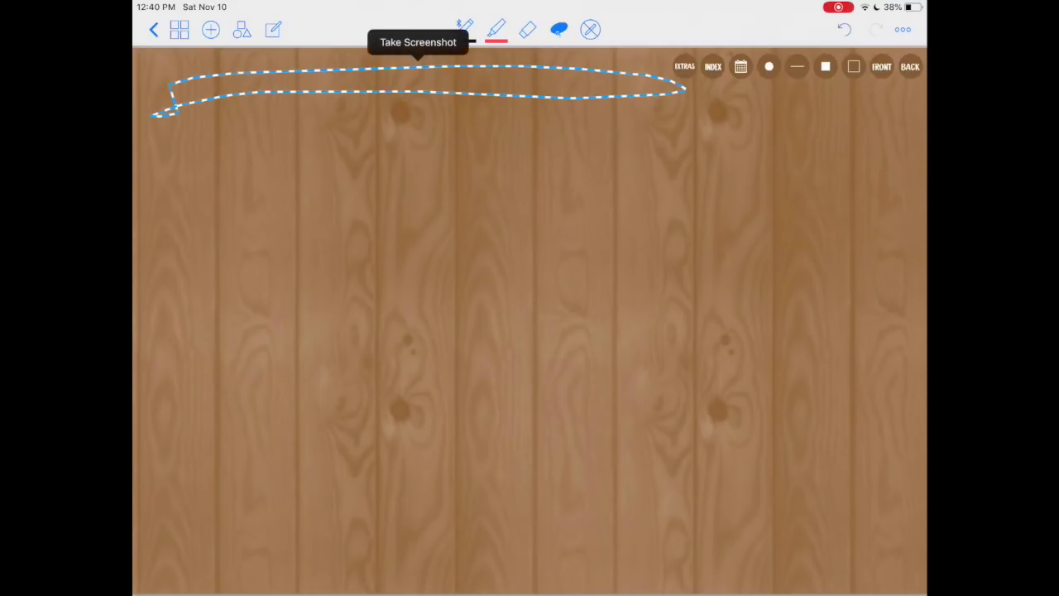
mouse_move(656, 64)
left_mouse_down()
mouse_move(770, 87)
mouse_move(663, 62)
left_mouse_up()
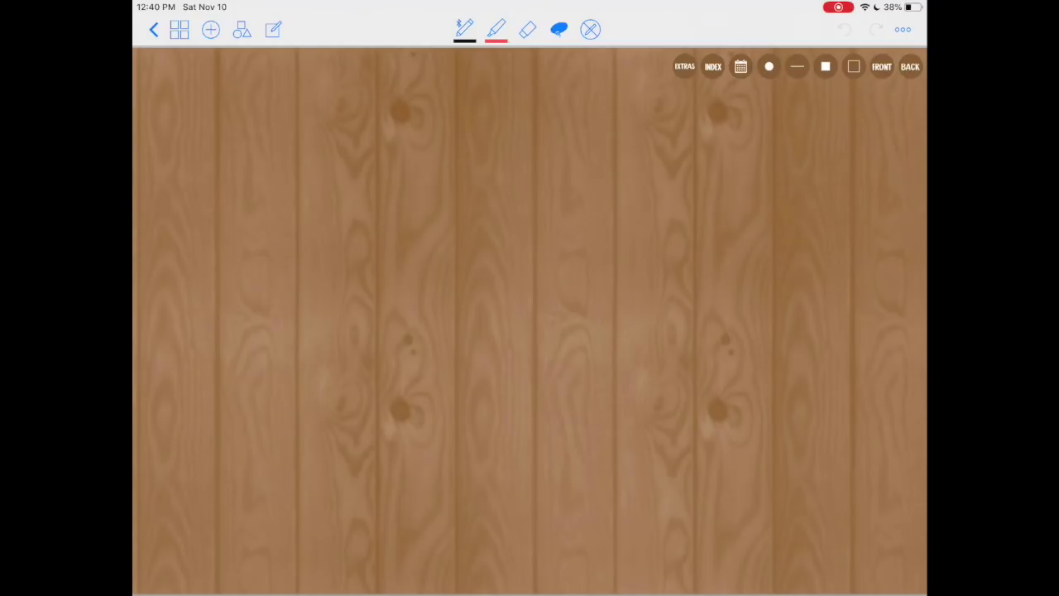
mouse_move(691, 50)
left_mouse_down()
mouse_move(667, 68)
mouse_move(700, 79)
mouse_move(687, 50)
left_mouse_up()
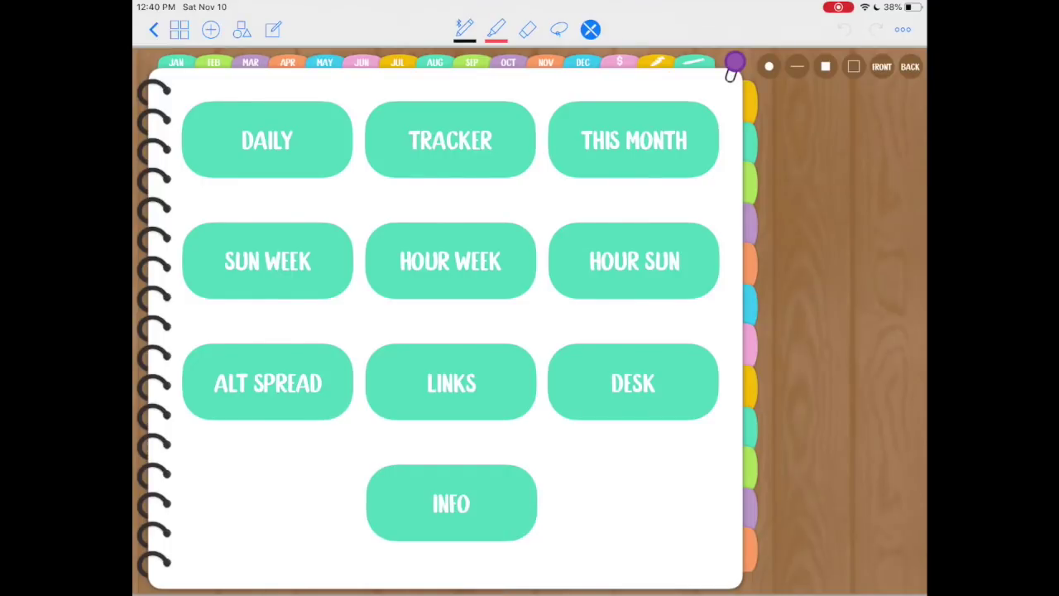
- Follow the desk links to the index hub and back to the wood desk
left_click(734, 66)
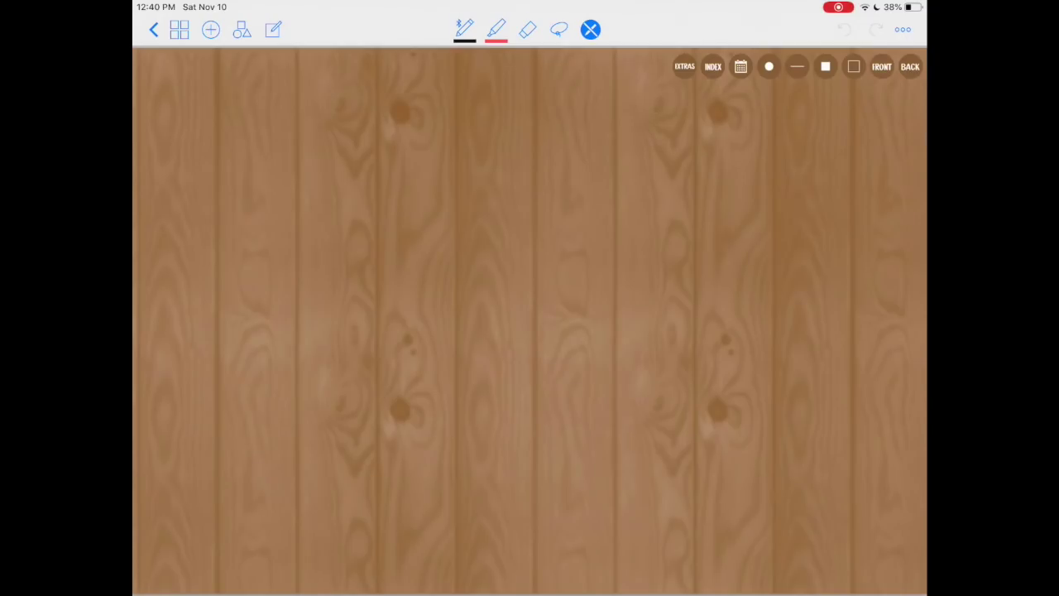
left_click(713, 66)
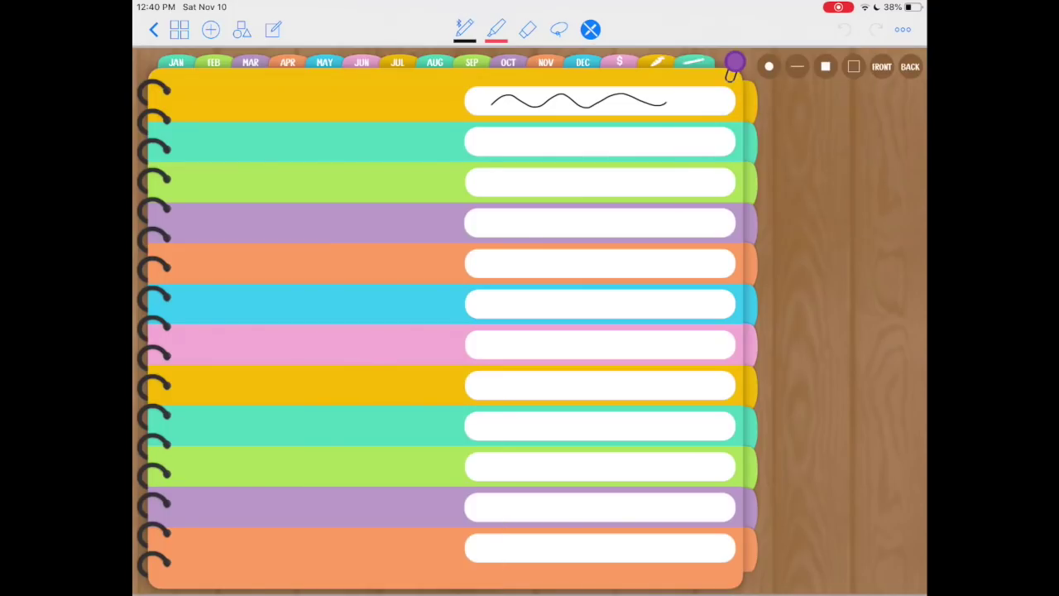
left_click(734, 64)
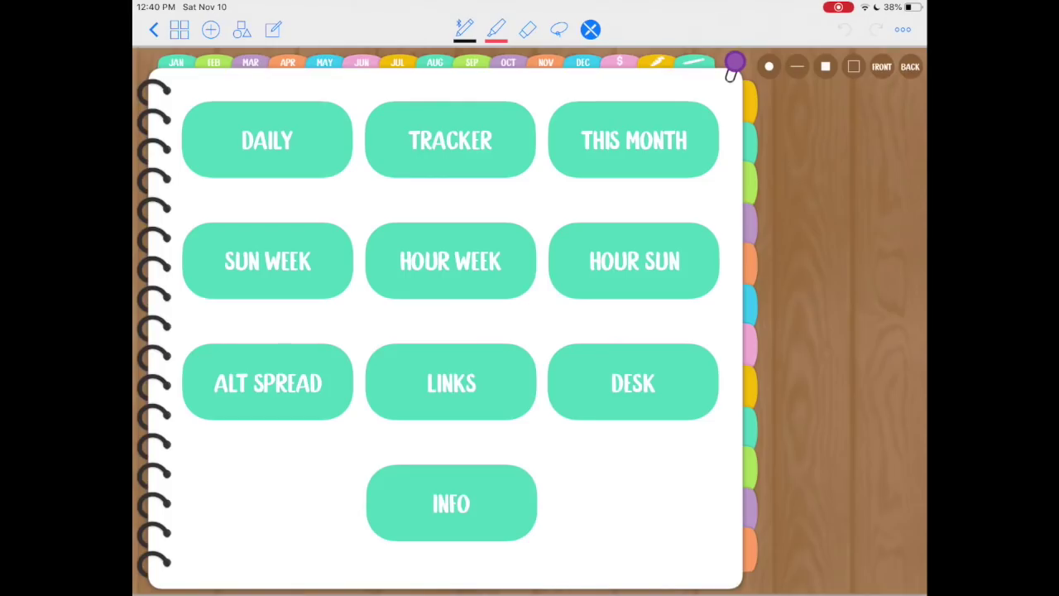
left_click(734, 65)
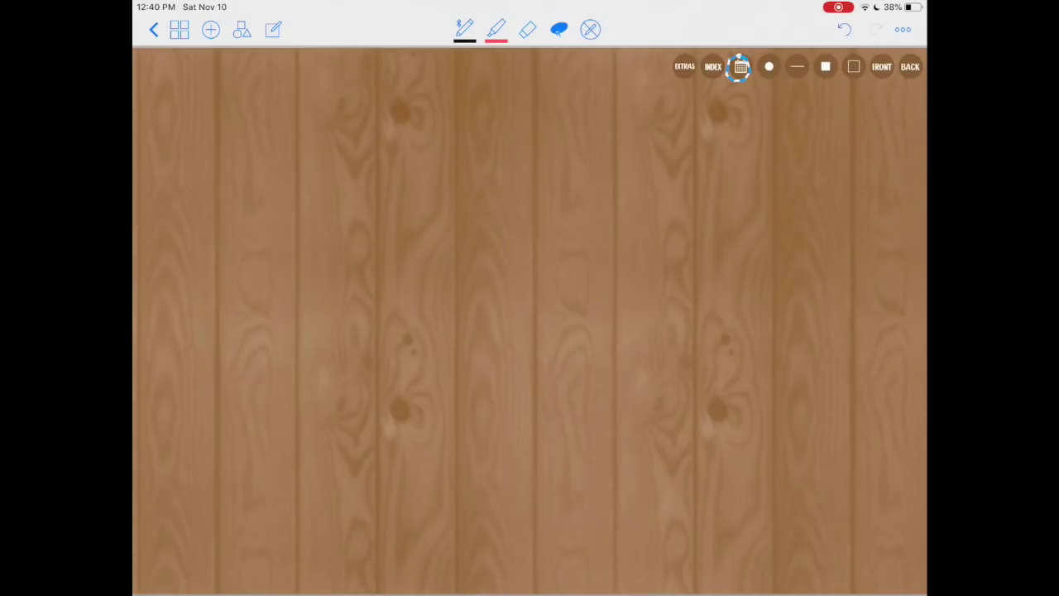
- Try the dot, line, filled-square and outlined-square links, ending on the FRONT cover
left_click(769, 67)
left_click(797, 67)
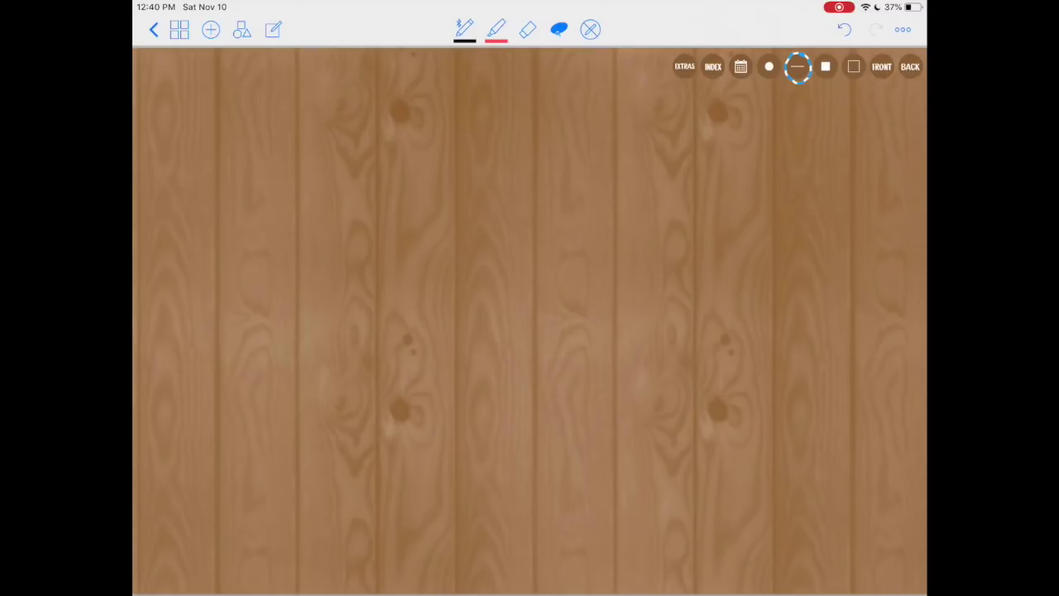
left_click(826, 67)
left_click(854, 67)
left_click(883, 67)
left_click(590, 29)
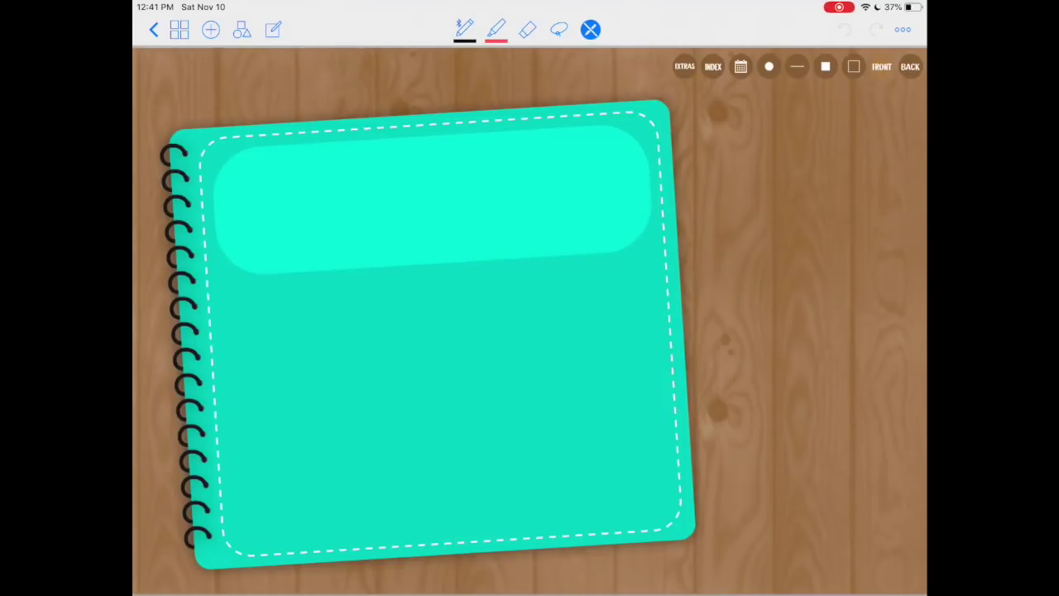
- Follow the cover's BACK link in read-only mode to the last wood page
left_click(559, 29)
left_click(909, 68)
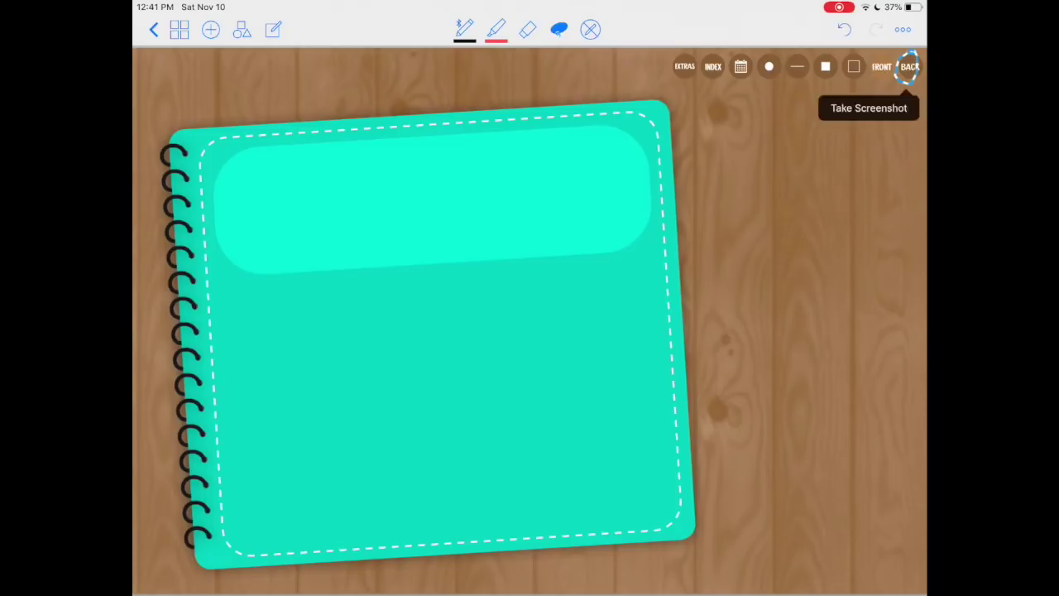
left_click(590, 29)
left_click(909, 66)
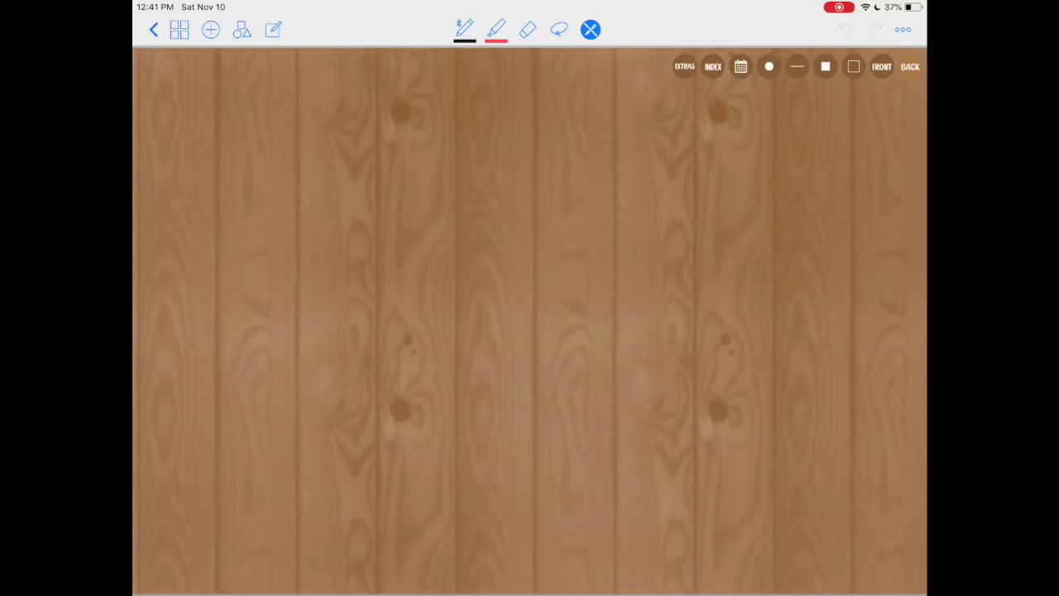
- Check page 119 in Thumbnails, then follow the calendar link to the 2019 year page
left_click(180, 30)
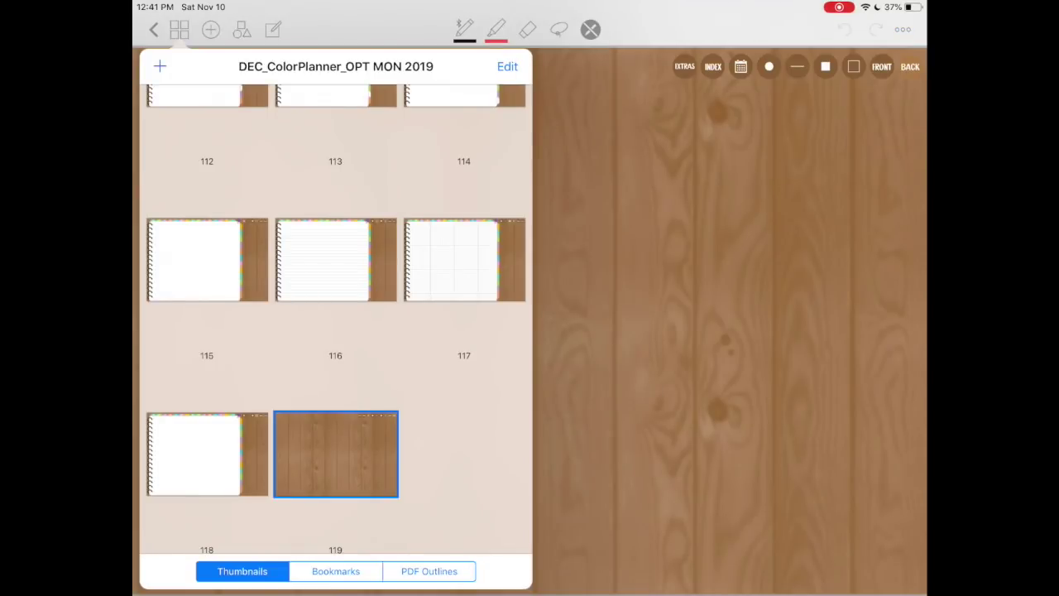
scroll(335, 318, "down", 2)
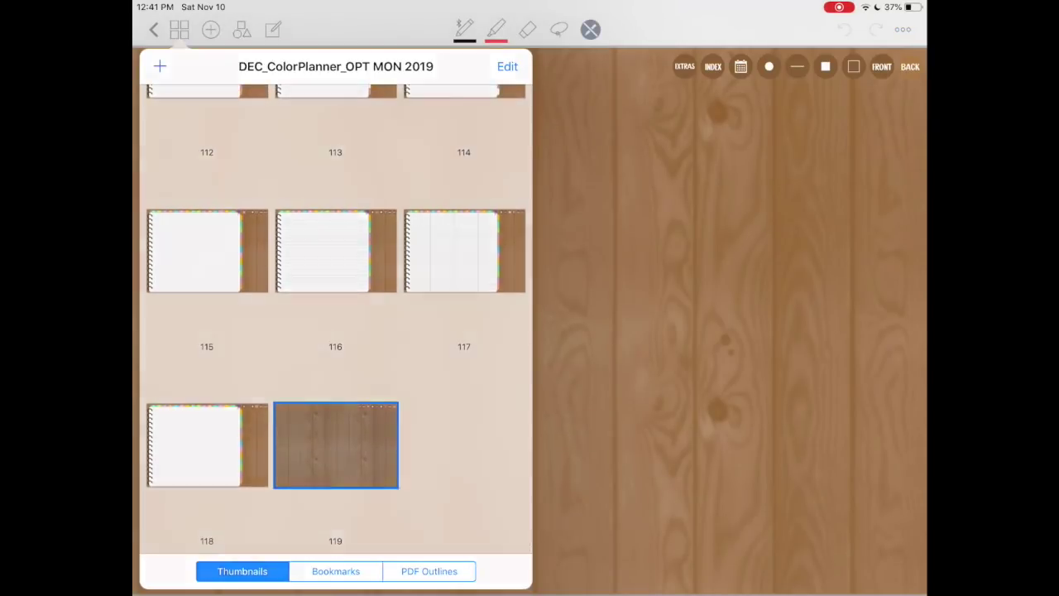
left_click(335, 453)
left_click(741, 66)
left_click(560, 30)
- Sketch a lasso loop across the top-right desk links, then return to link-following mode
left_click_drag(765, 84, 918, 79)
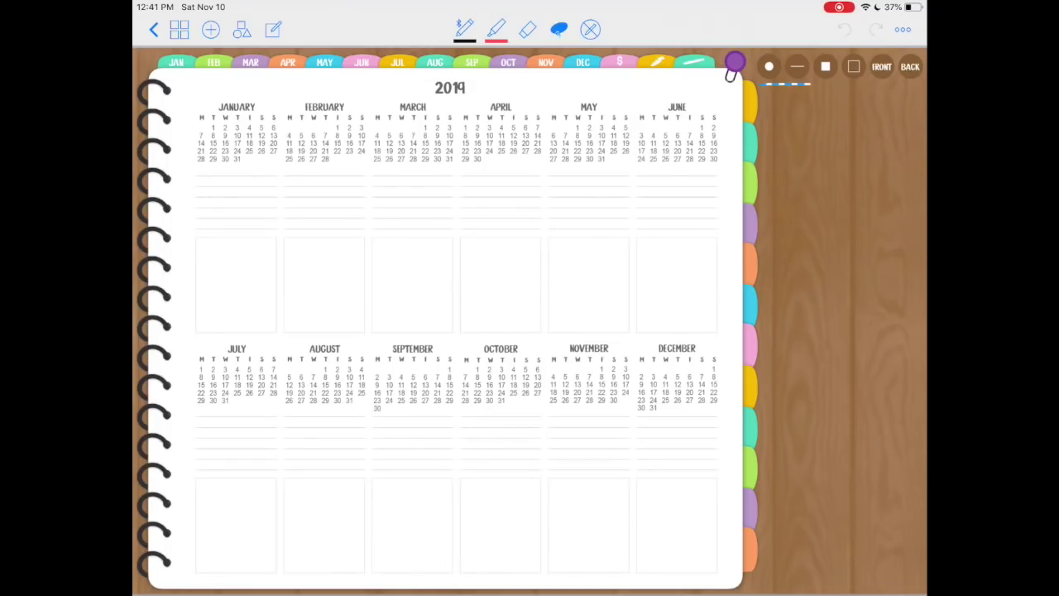
left_click_drag(759, 79, 867, 83)
left_click(590, 29)
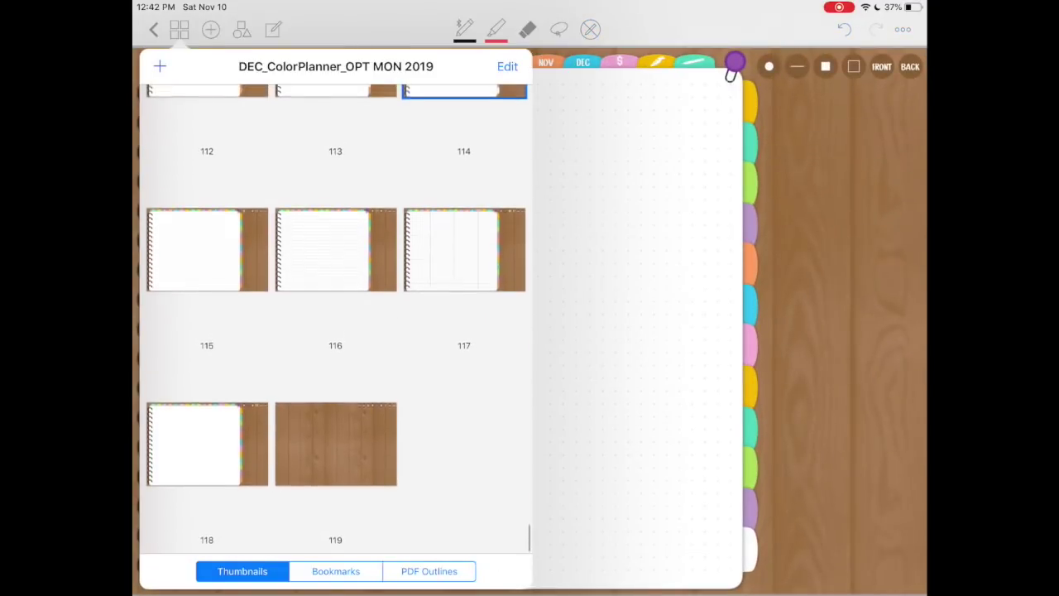
- Scroll up through the page thumbnails toward the planner's earlier pages
scroll(336, 315, "up", 10)
scroll(335, 315, "up", 10)
scroll(336, 314, "up", 10)
scroll(335, 314, "up", 5)
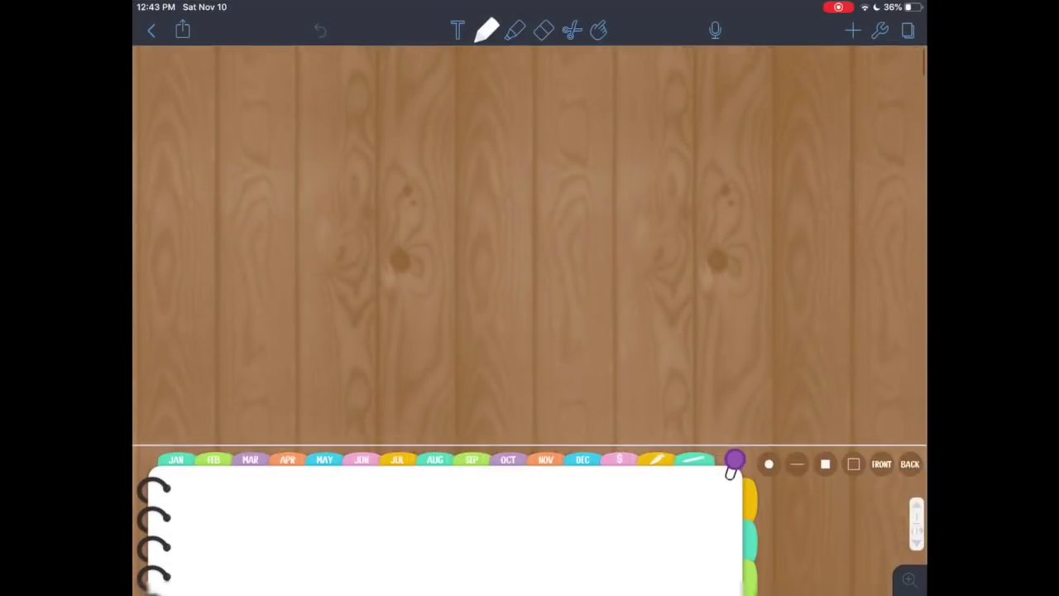
- Scroll down through the planner's pages in Notability past the December monthly pages
scroll(447, 331, "down", 10)
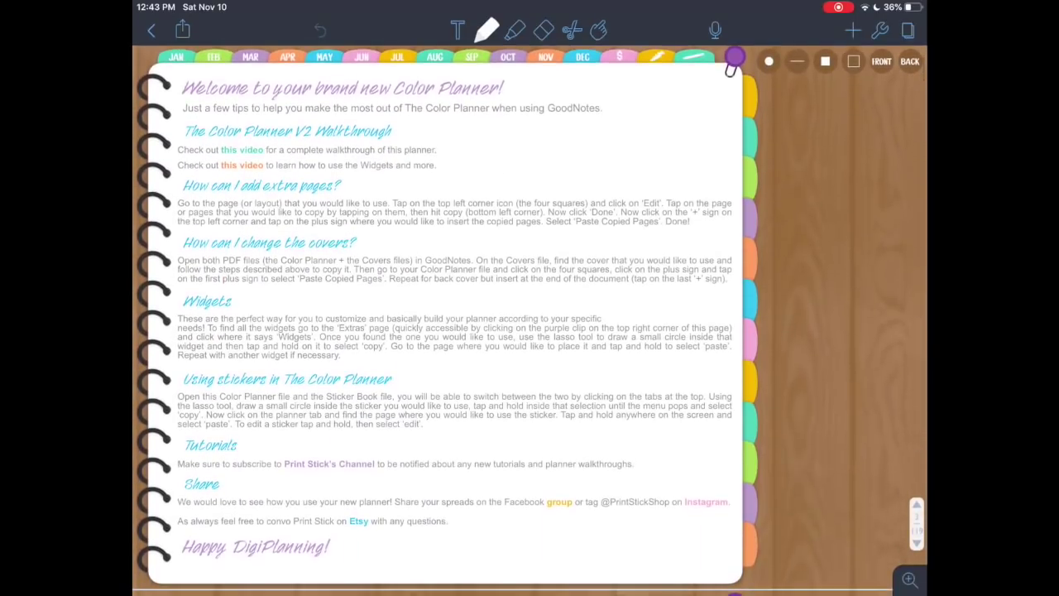
scroll(447, 332, "down", 3)
scroll(447, 331, "down", 3)
scroll(447, 331, "down", 2)
scroll(447, 332, "down", 1)
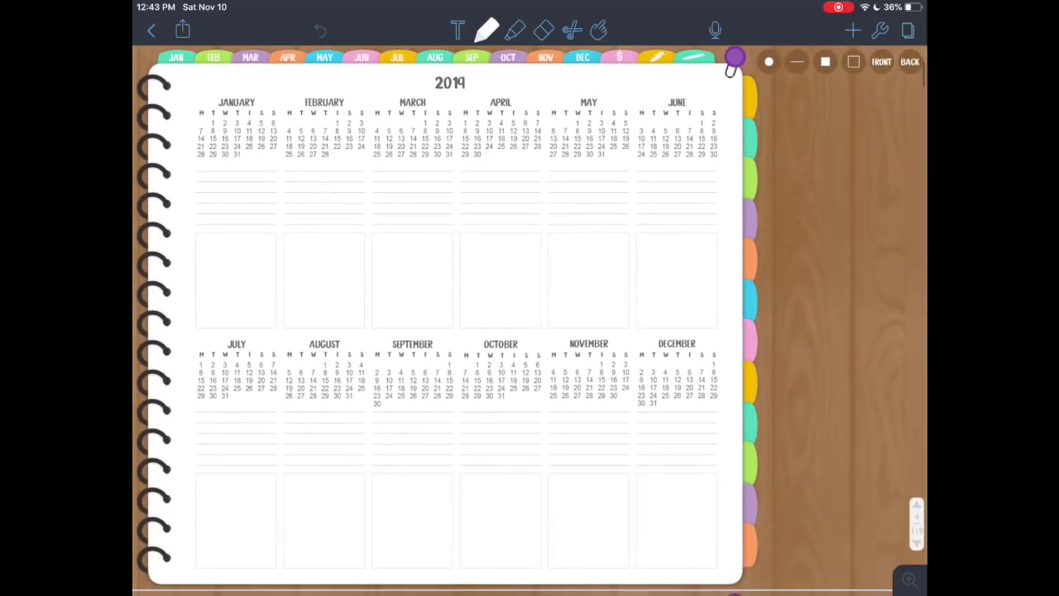
scroll(447, 331, "down", 8)
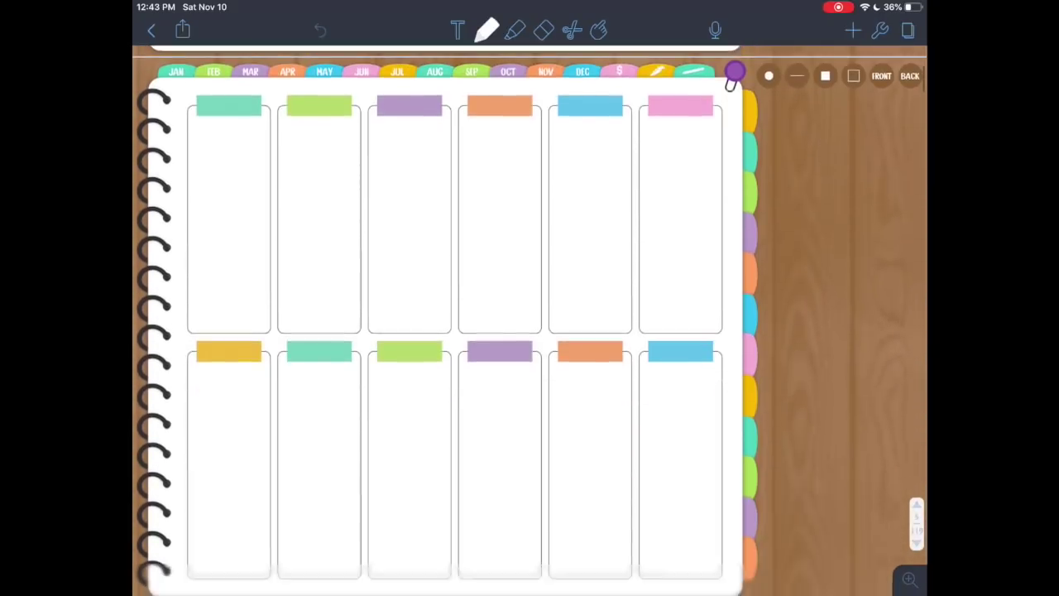
scroll(447, 331, "down", 7)
scroll(447, 331, "down", 5)
scroll(447, 331, "down", 2)
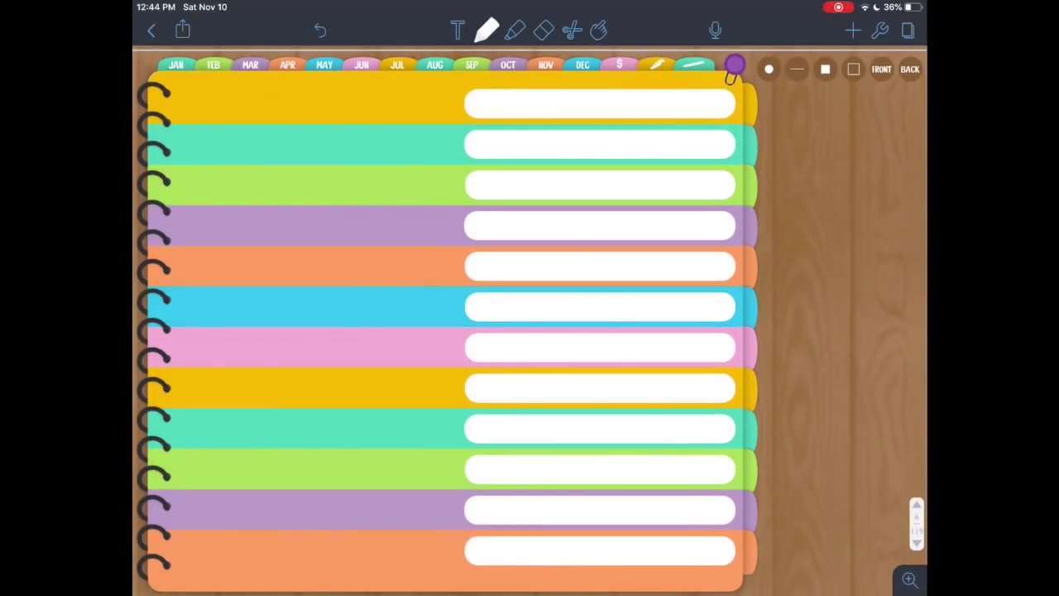
scroll(447, 331, "down", 10)
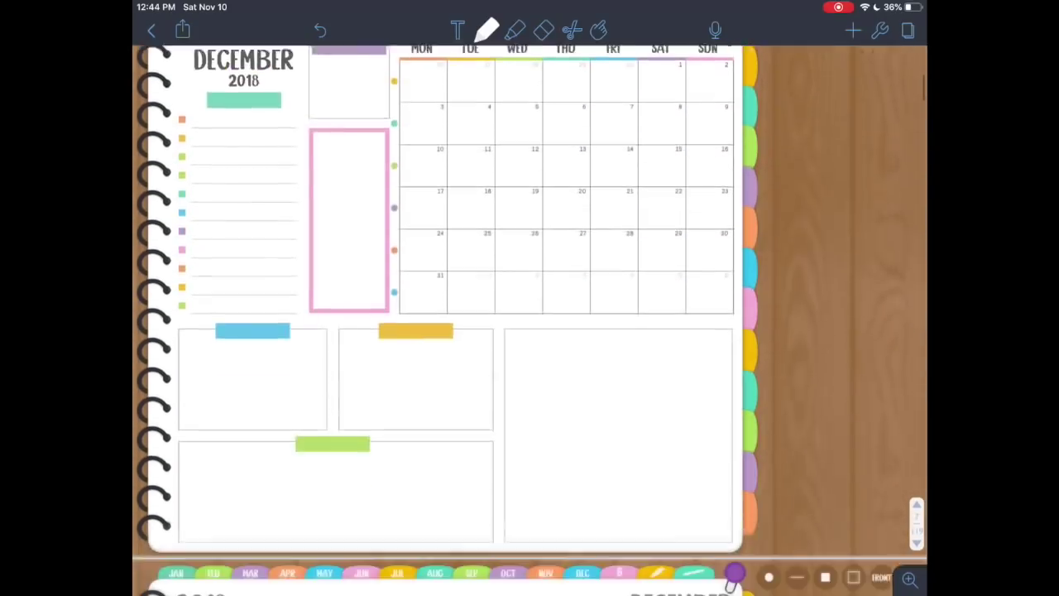
scroll(446, 331, "down", 5)
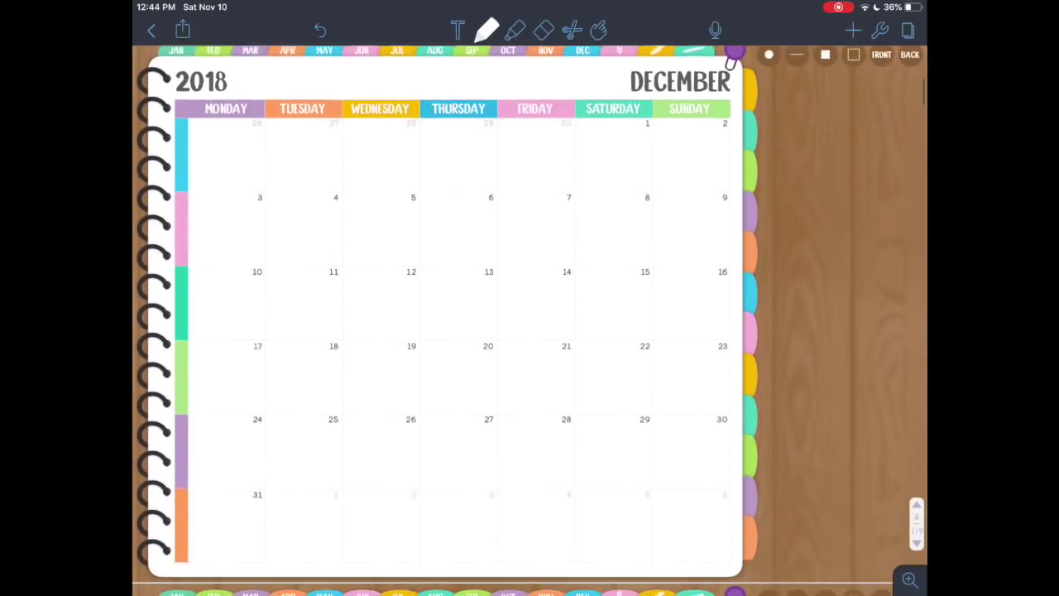
- Follow the NOV tab to November 2019, then a side tab to blank dot-grid page 100
left_click(546, 60)
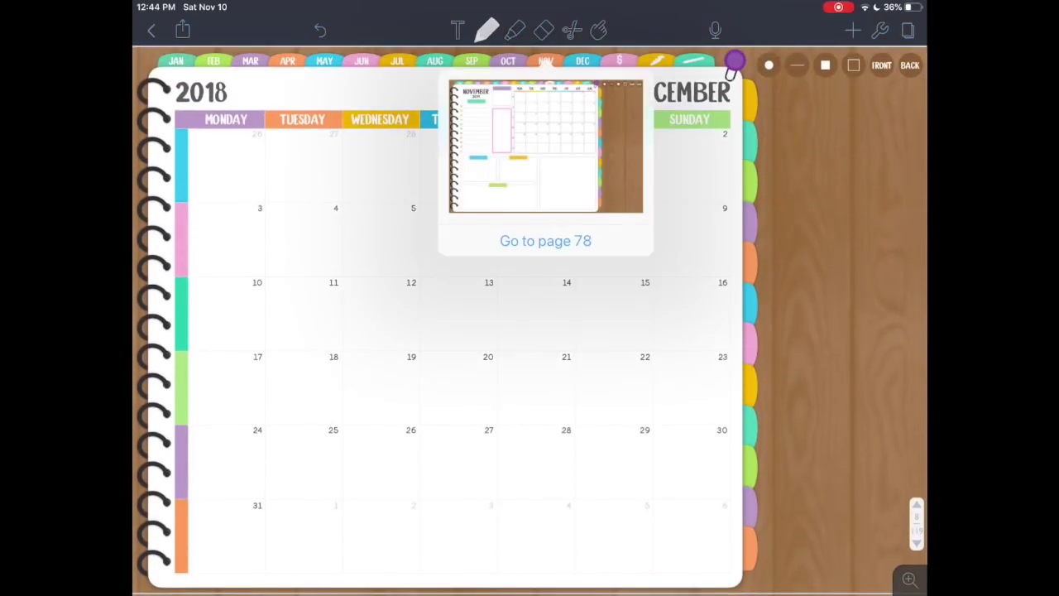
left_click(546, 239)
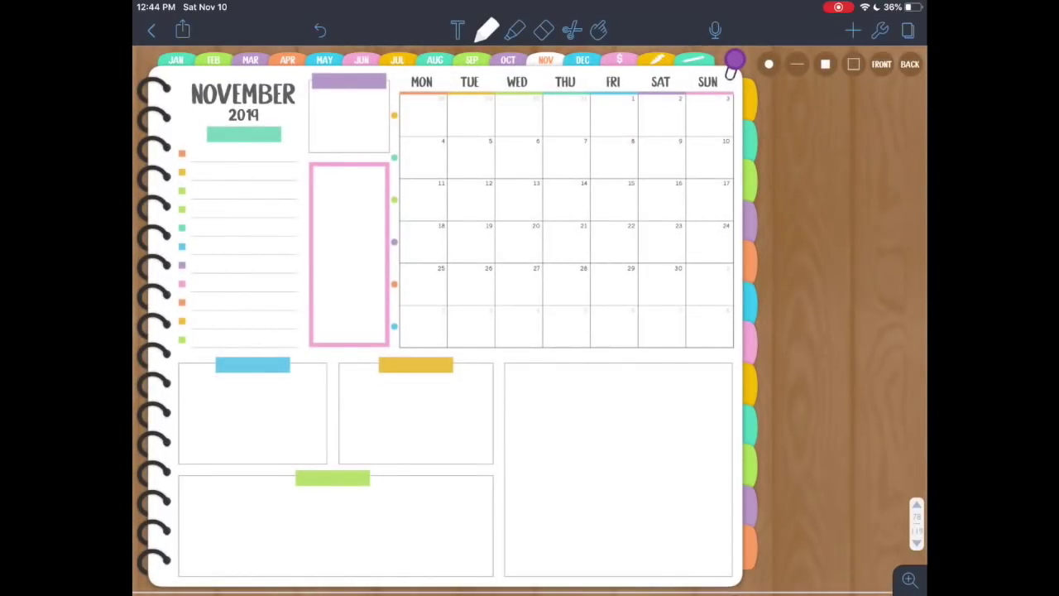
left_click(546, 60)
left_click(395, 295)
left_click(749, 178)
left_click(745, 351)
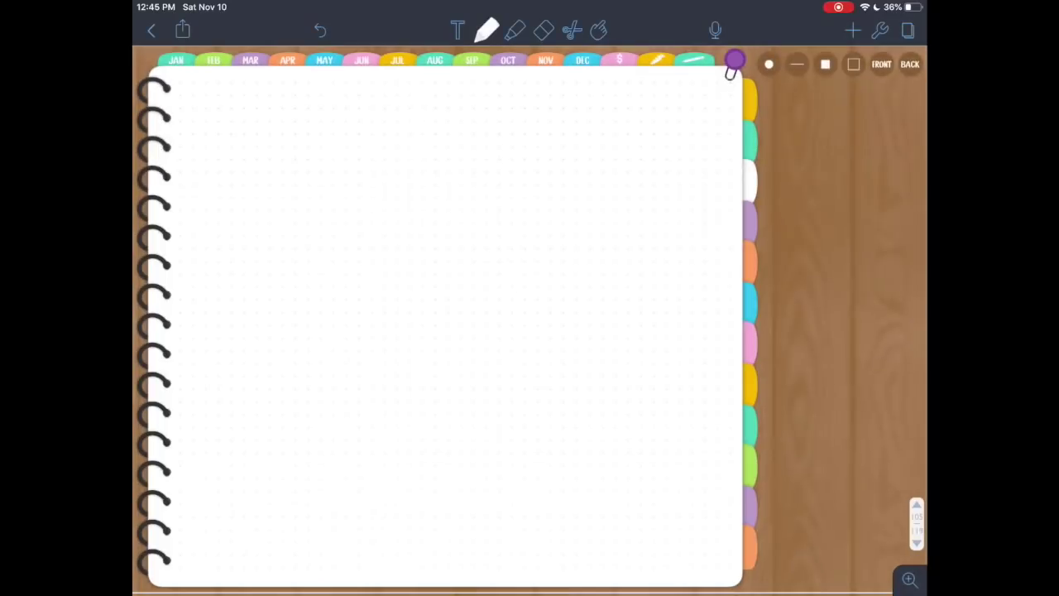